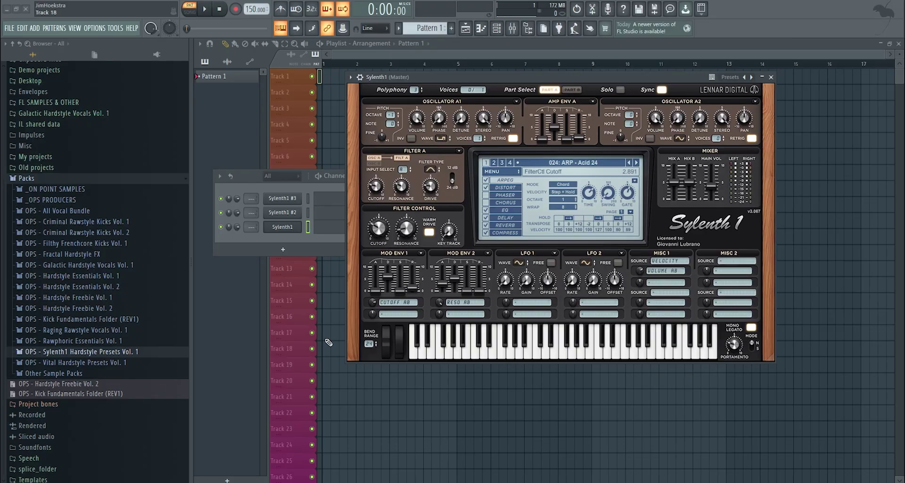
- Add a Roland TB-303 instrument channel above the Sylenth1 channels and stop its running pattern
left_click_drag(532, 80, 569, 78)
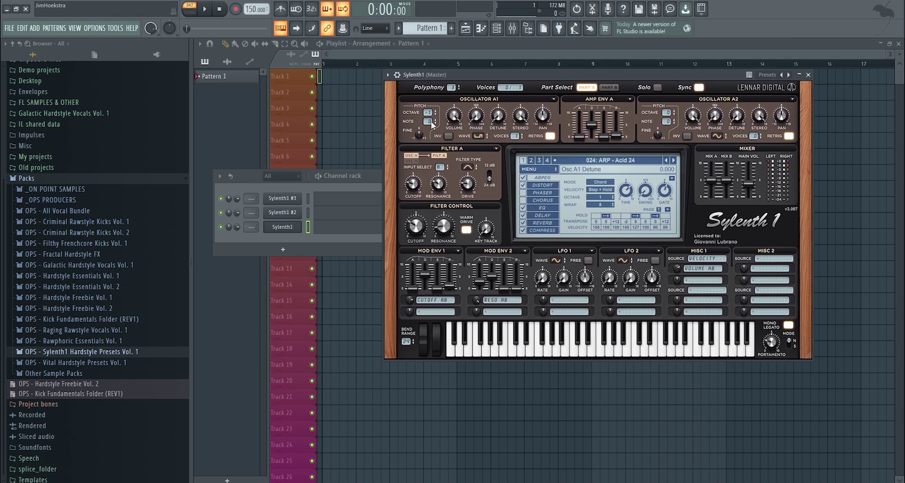
right_click(279, 204)
mouse_move(344, 262)
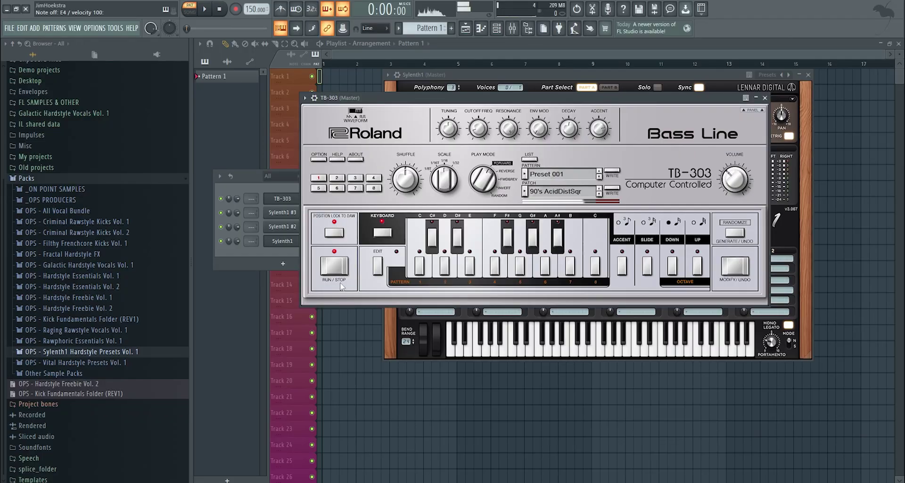
left_click(336, 272)
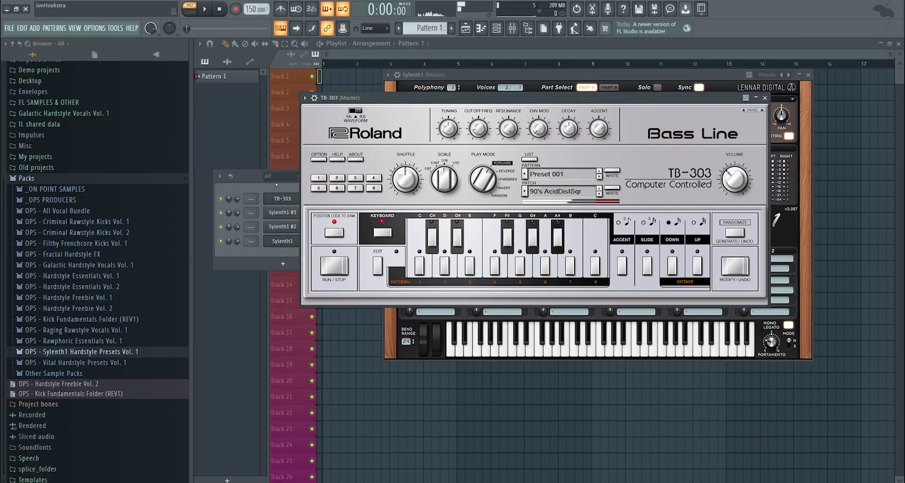
- Delete the TB-303 channel from the channel rack
right_click(296, 202)
left_click(333, 289)
key("Return")
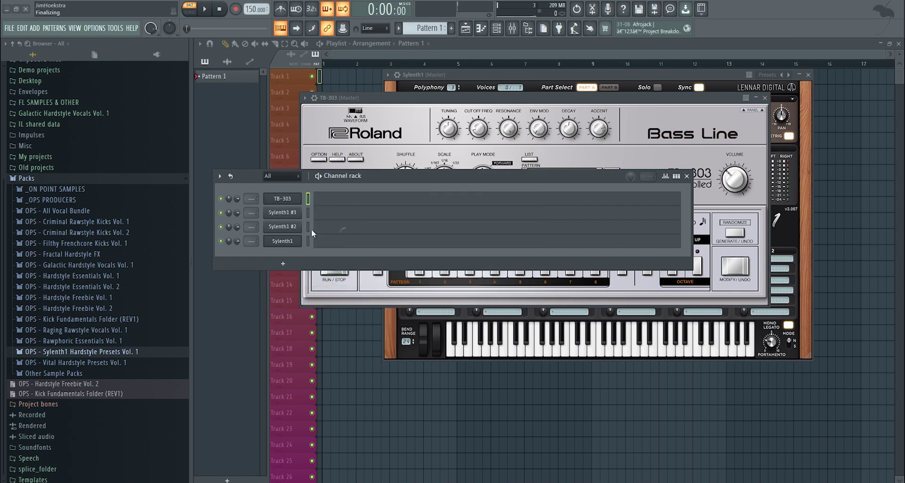
left_click(295, 199)
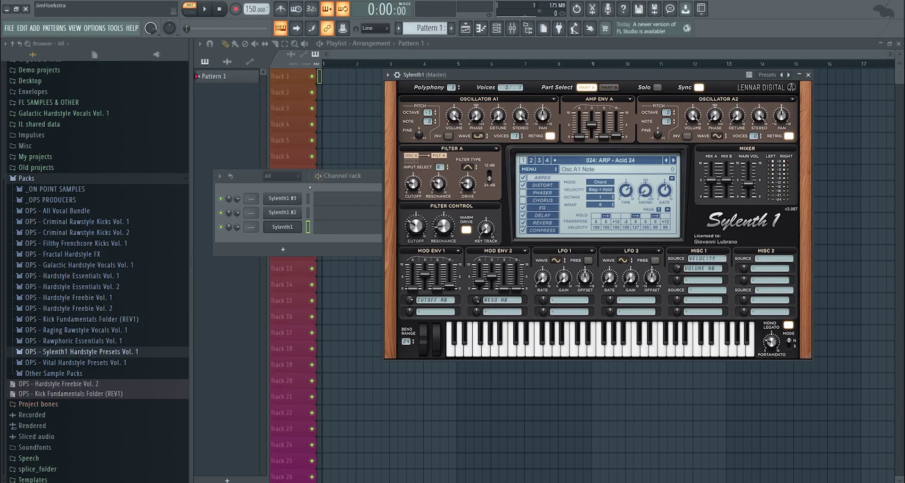
- Open the Sylenth1 #3 instrument and clear its bank to get an initialized preset
key("F6")
left_click(282, 198)
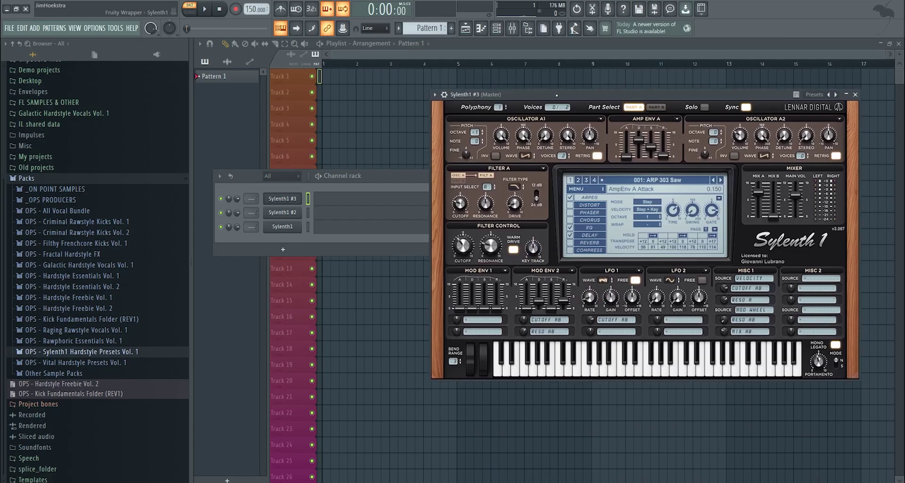
left_click_drag(556, 95, 554, 89)
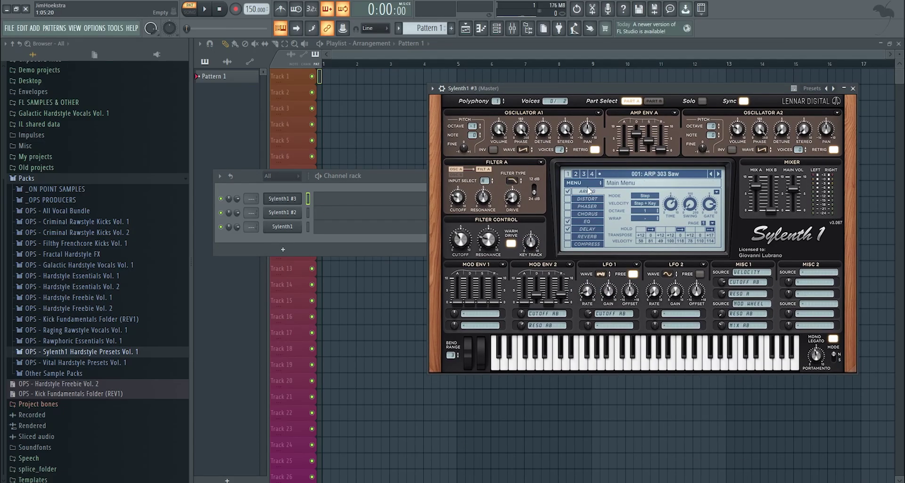
left_click(586, 183)
mouse_move(613, 201)
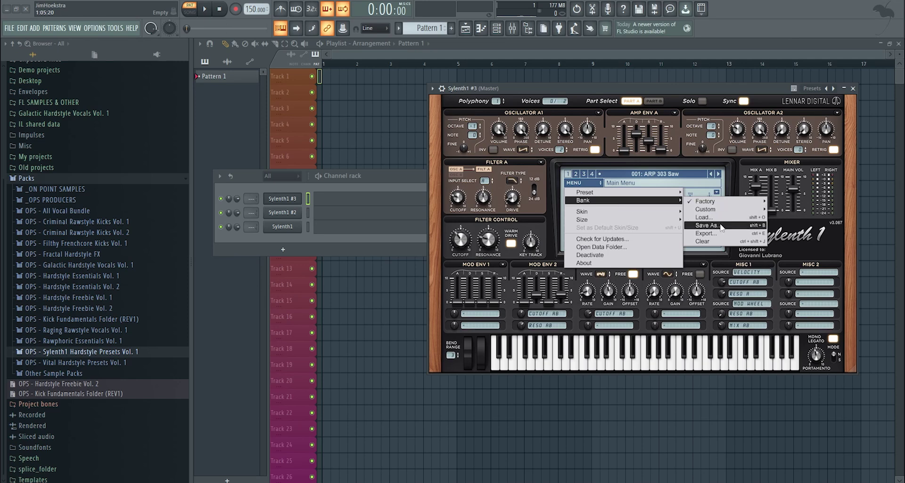
left_click(703, 241)
left_click(668, 253)
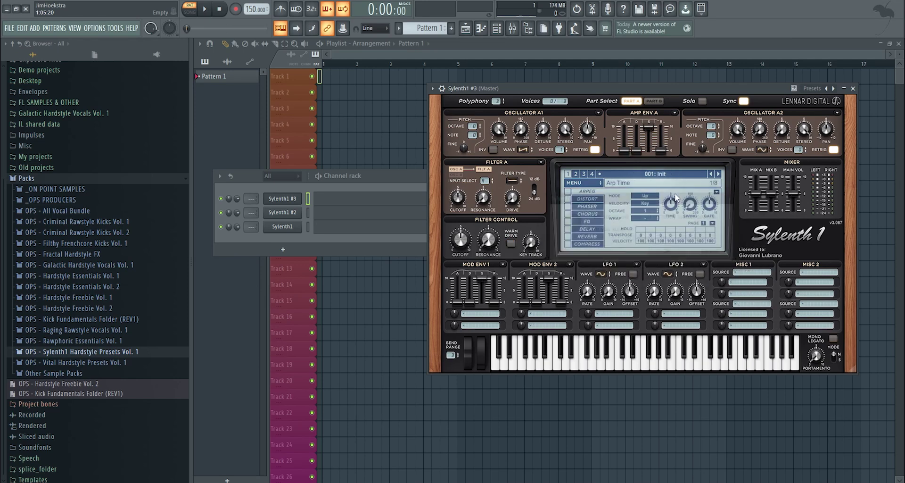
left_click_drag(660, 88, 626, 90)
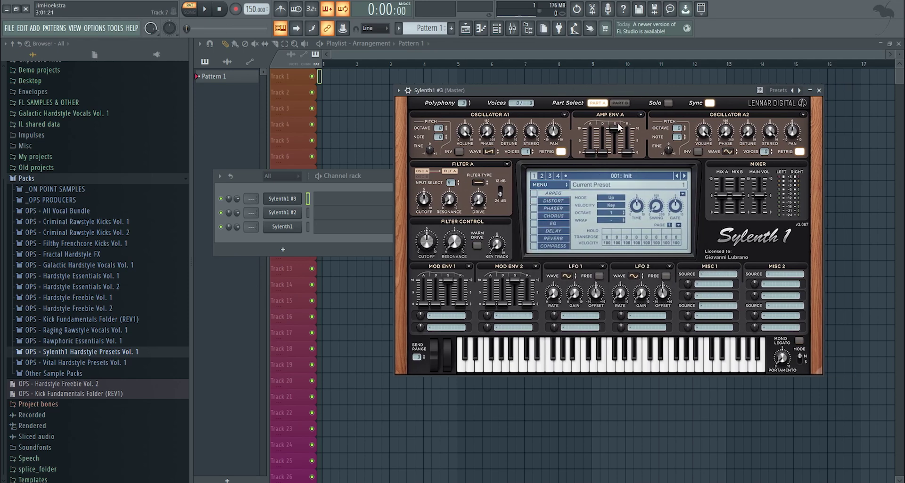
- Route Mod Env 1 to Cutoff A and B, with a decay of about 5 and the sustain at zero
left_click(436, 316)
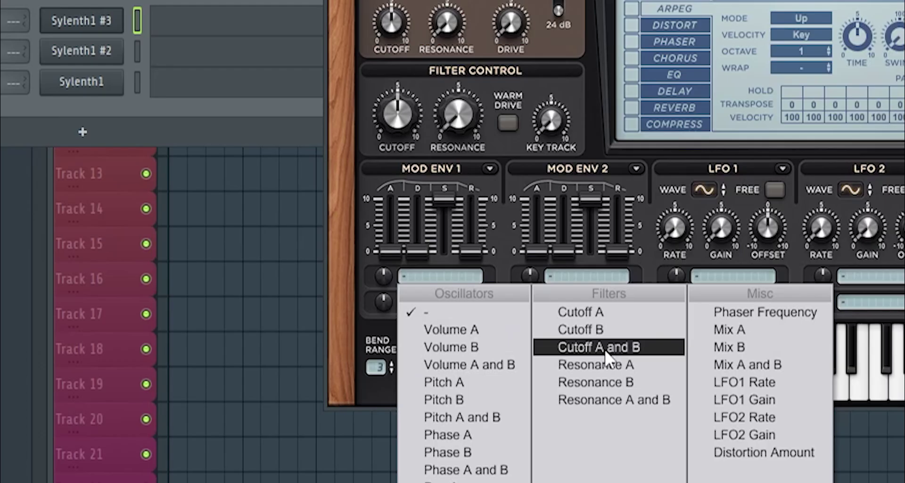
left_click(604, 350)
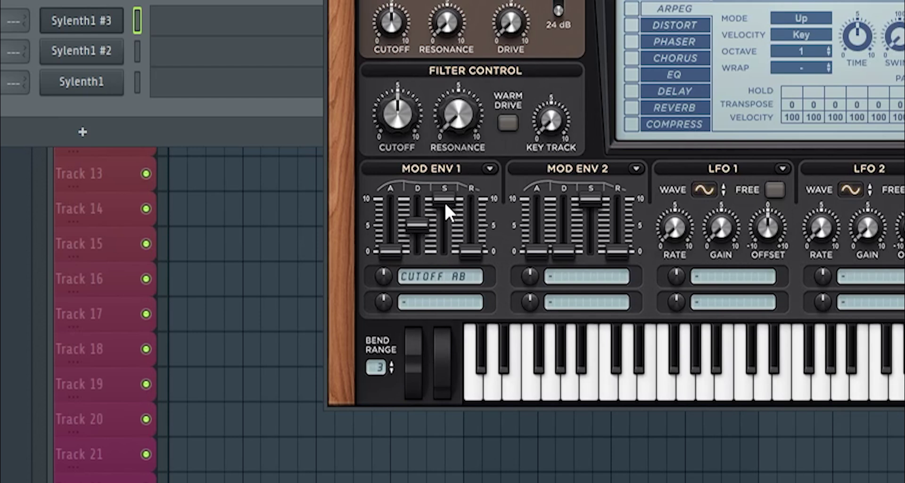
left_click_drag(444, 201, 444, 252)
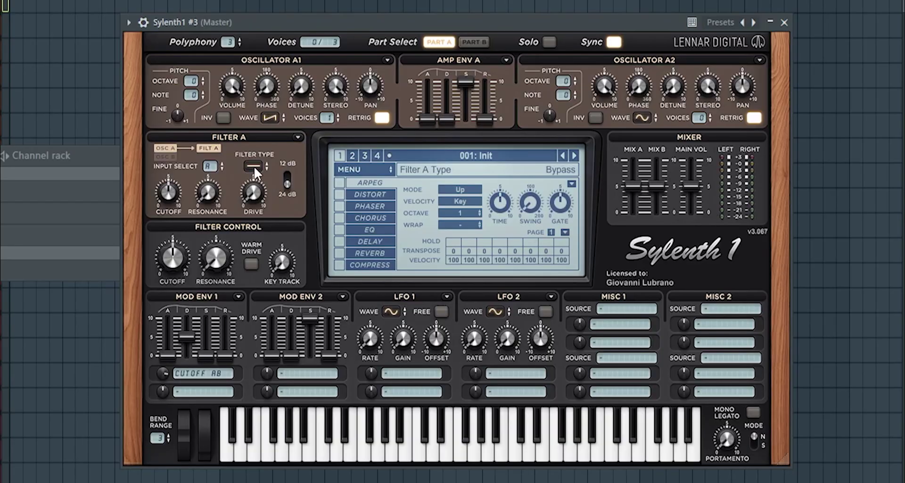
- Set Filter A's type to Bandpass and its input select to AB
left_click(254, 166)
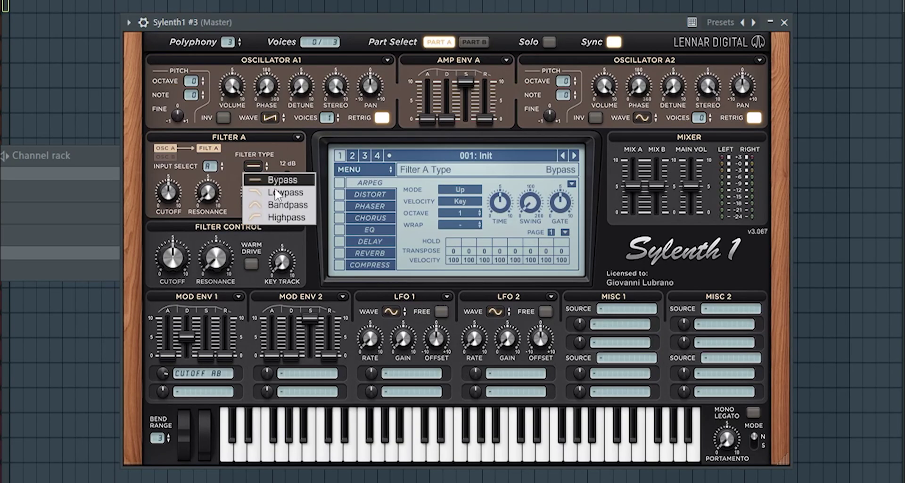
left_click(285, 209)
left_click(254, 166)
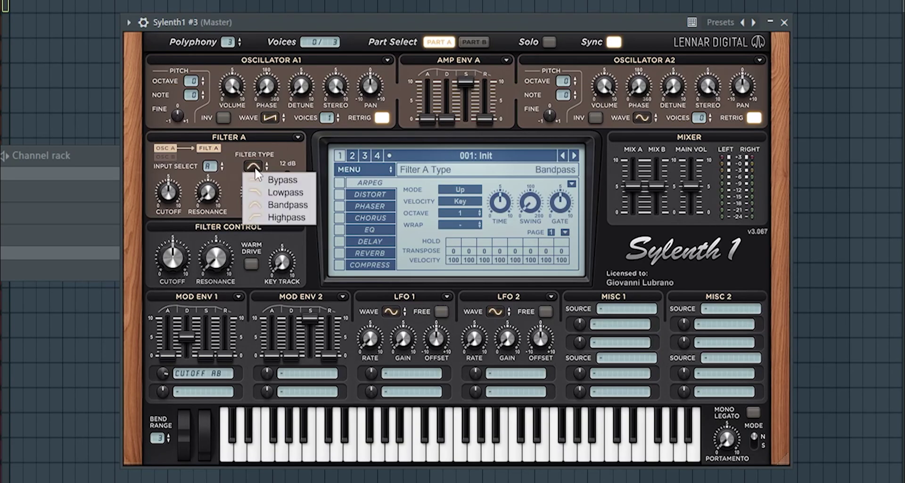
left_click(268, 205)
mouse_move(197, 184)
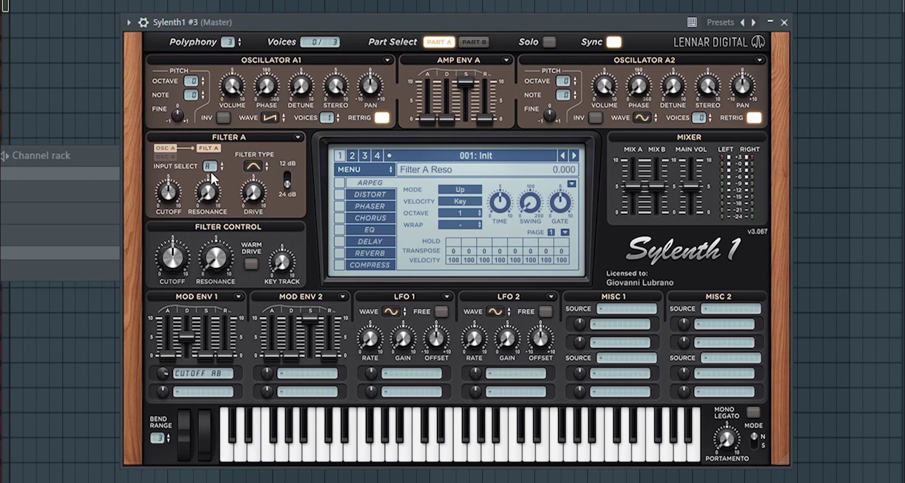
left_click(211, 171)
mouse_move(268, 177)
- Set Filter A's cutoff to about 1.4 and the Filter Control resonance to about 3.7
left_click_drag(166, 191, 177, 228)
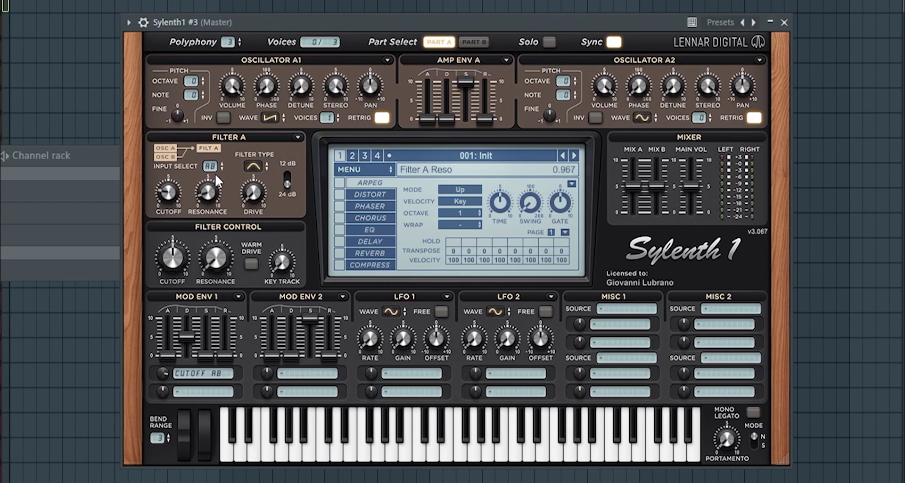
mouse_move(264, 177)
mouse_move(205, 268)
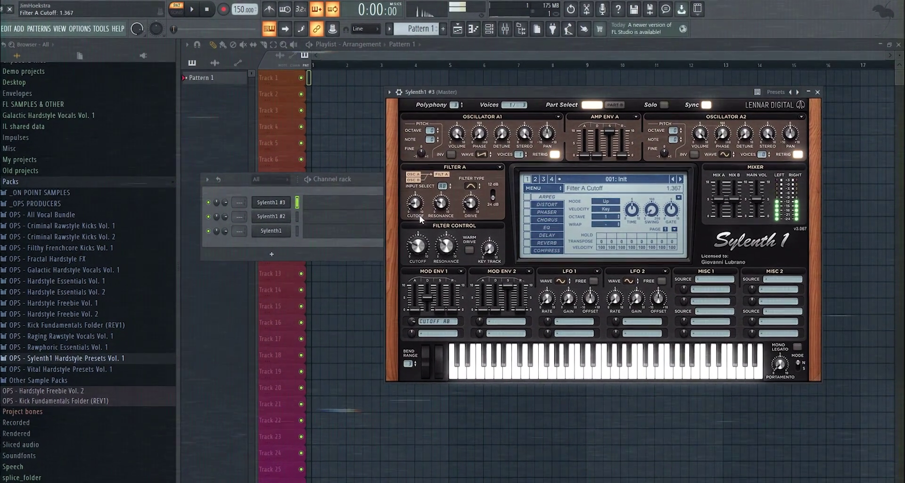
left_click_drag(446, 246, 447, 270)
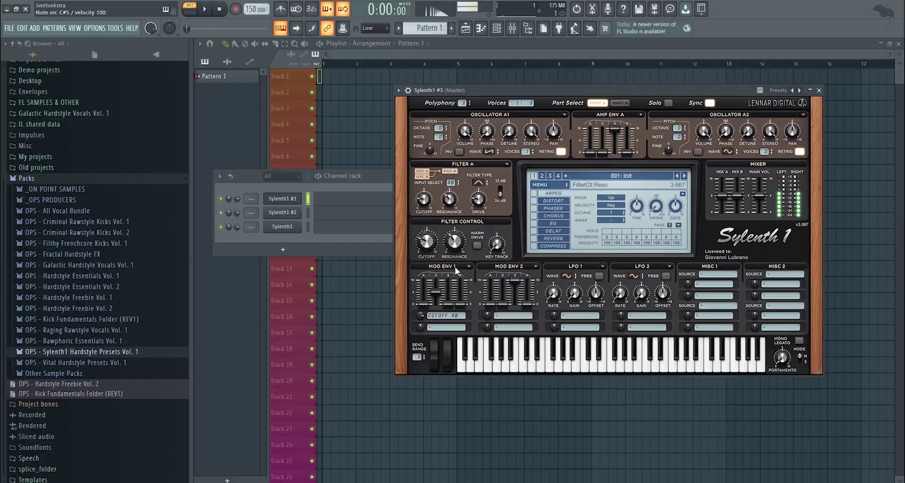
- Set Mod Env 1's release to about 0.9 and adjust the release of Amp Env A
mouse_move(461, 310)
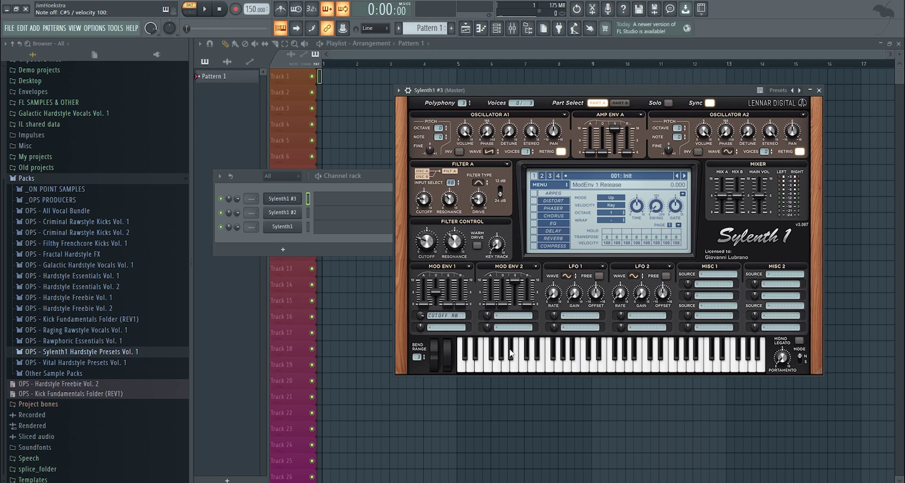
left_click_drag(460, 307, 462, 305)
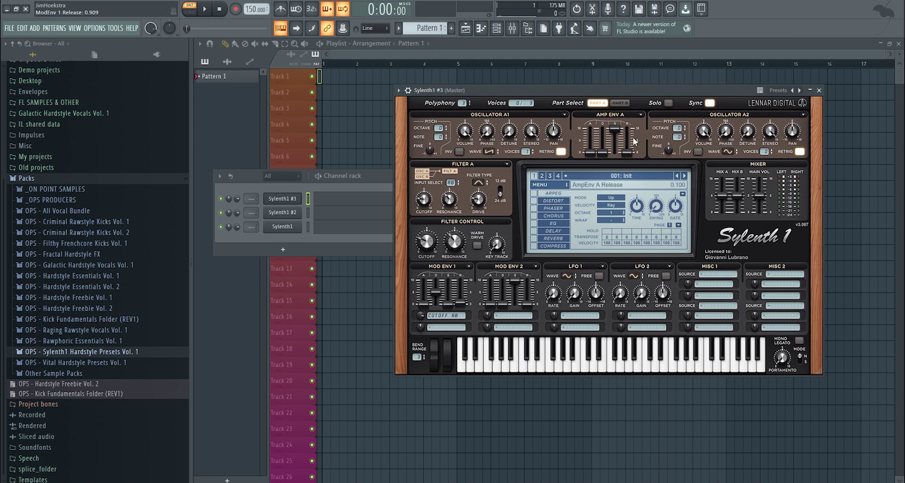
left_click_drag(625, 153, 632, 183)
left_click_drag(627, 150, 629, 160)
- Change Oscillator A1's octave while auditioning the patch with test notes
key("b")
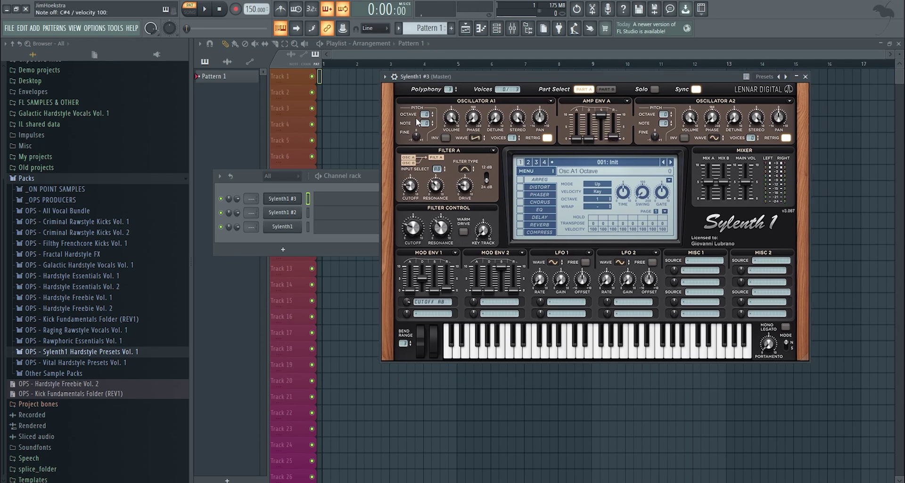
left_click_drag(425, 113, 425, 115)
key("b")
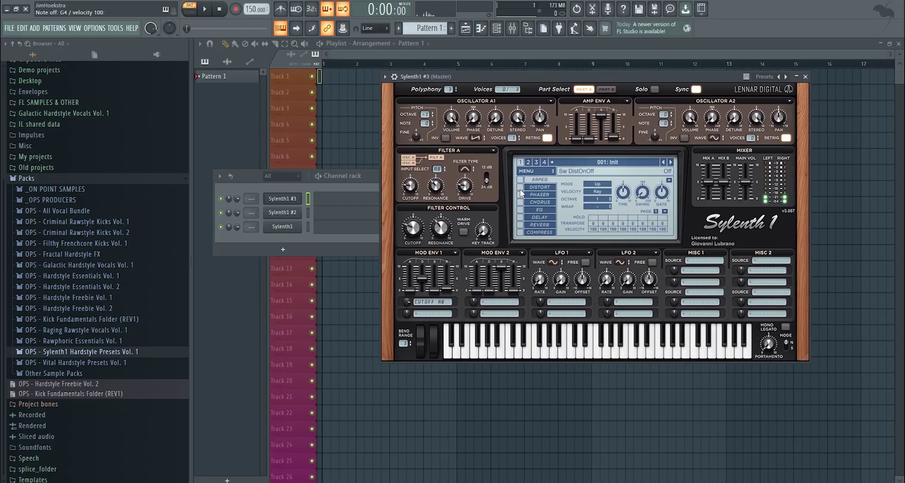
- Enable OverDrive distortion with an amount of about 9.1 and enable the EQ, adjusting its treble
left_click(520, 187)
left_click_drag(599, 210, 611, 163)
key("b")
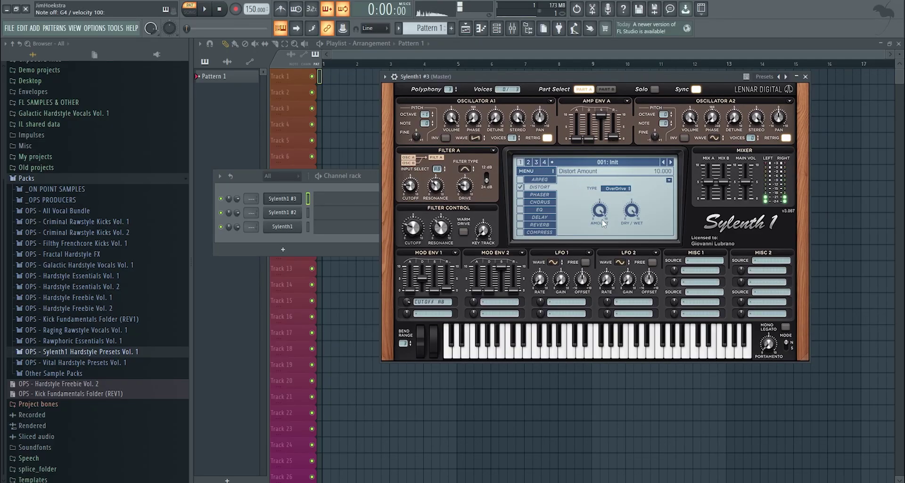
key("b")
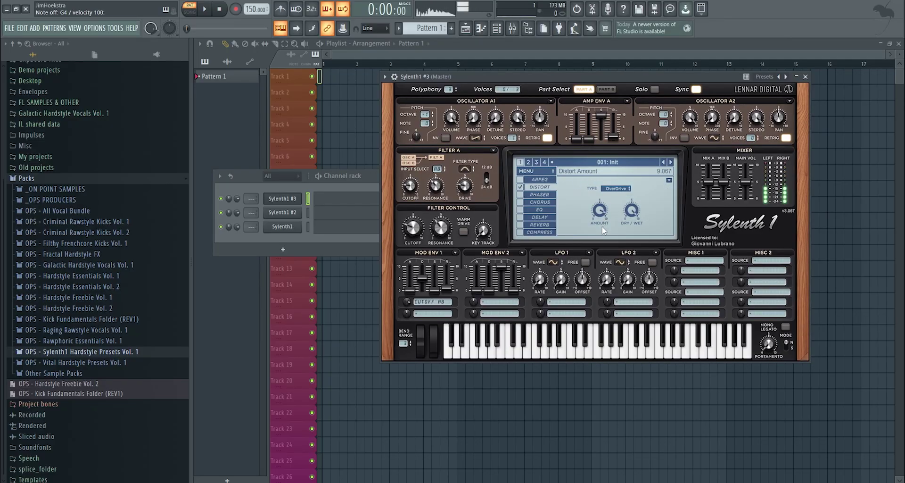
left_click(521, 210)
left_click_drag(629, 220, 630, 216)
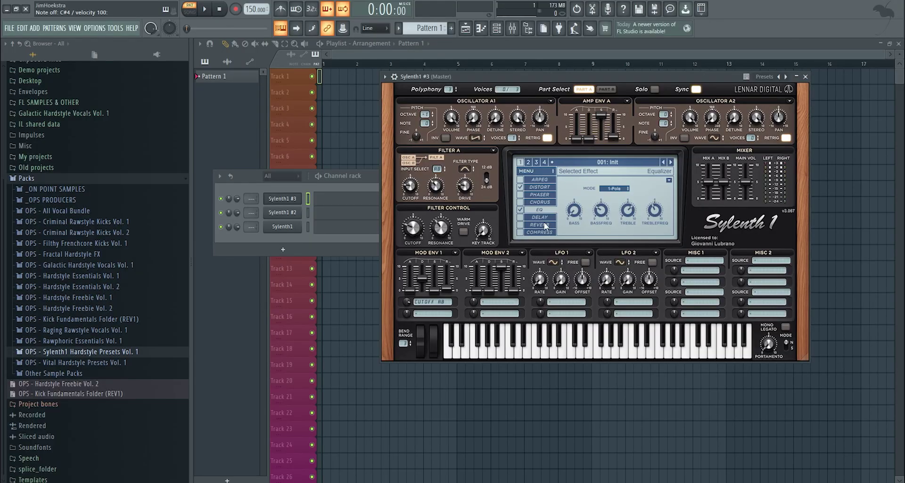
- Enable the delay, adjust its left delay time and set its dry/wet mix to about 24%
left_click(521, 216)
left_click_drag(659, 222, 654, 236)
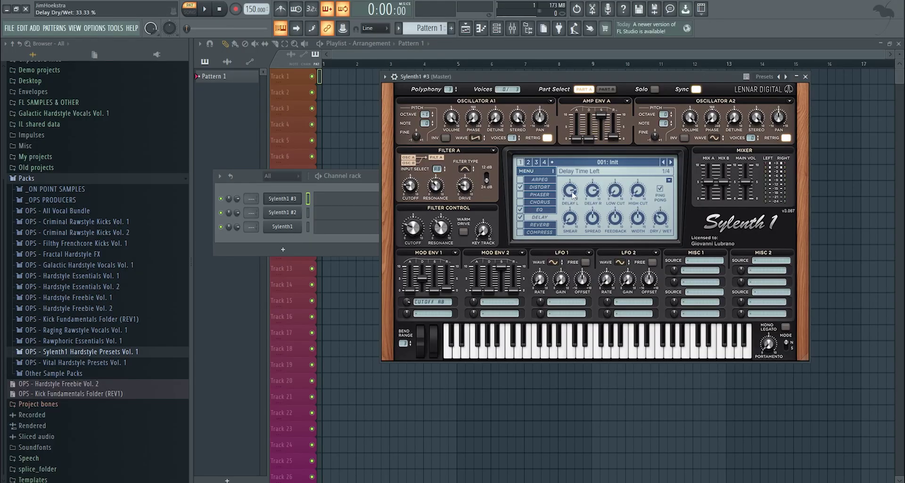
left_click_drag(572, 191, 569, 206)
left_click_drag(660, 216, 659, 224)
key("s")
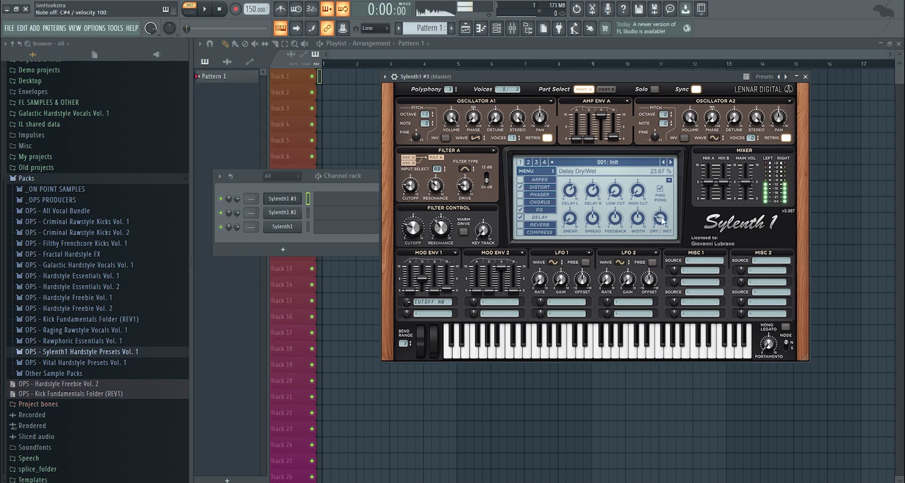
- Enable the reverb and adjust its size while playing test notes
left_click(521, 224)
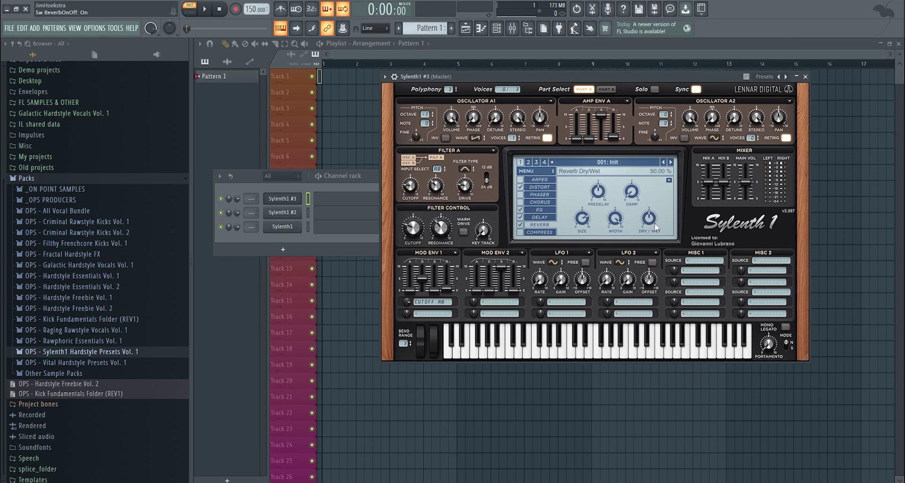
key("s")
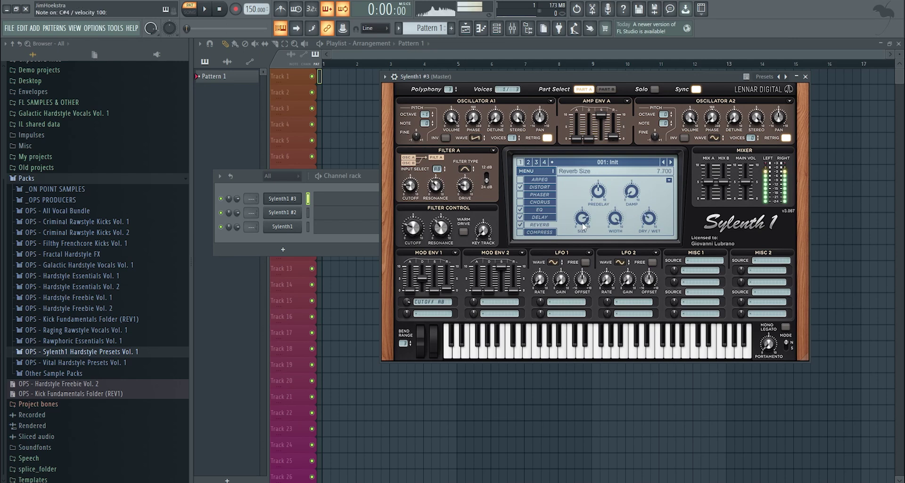
left_click_drag(582, 216, 582, 224)
key("s")
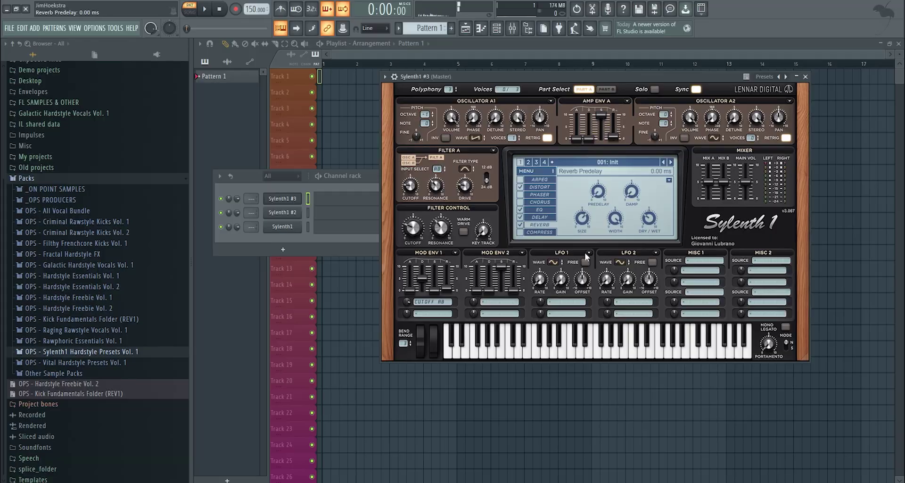
- Set the delay width to 79% and enable the compressor
left_click(539, 216)
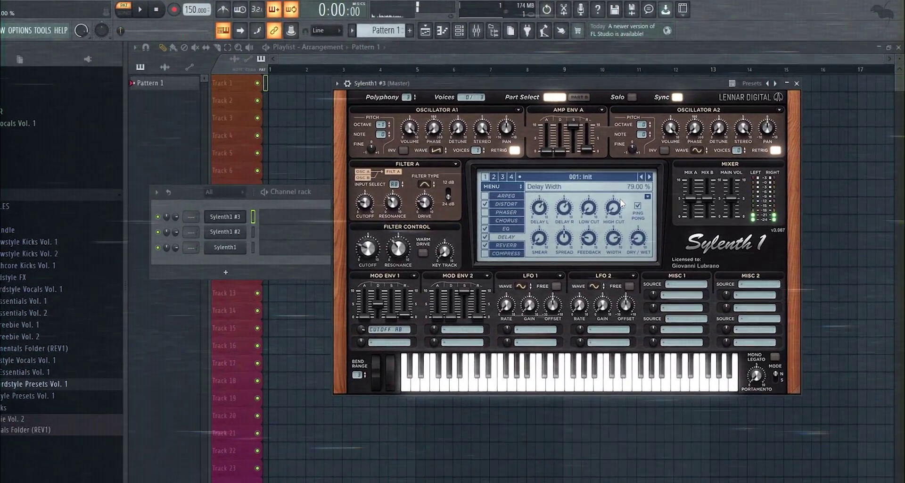
left_click(539, 242)
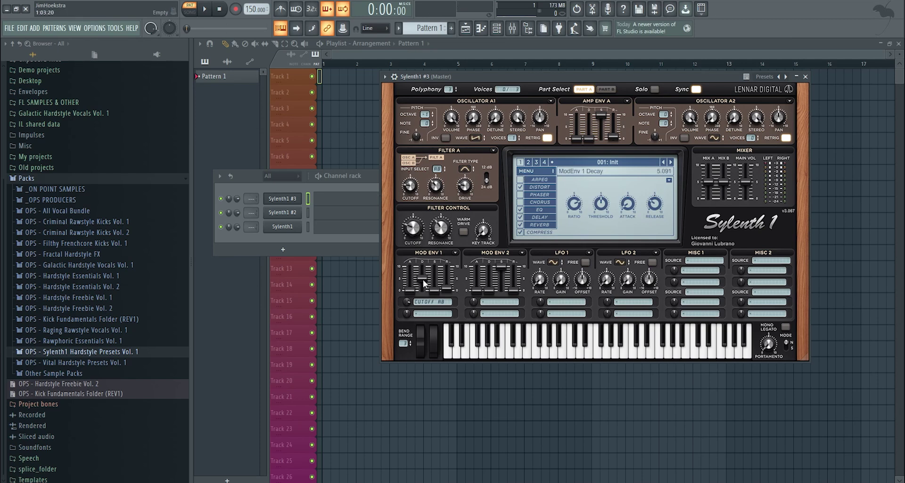
- Audition a different Mod Env 1 decay and route Mod Env 2 to Cutoff A and B
left_click_drag(423, 279, 423, 249)
key("s")
left_click(499, 305)
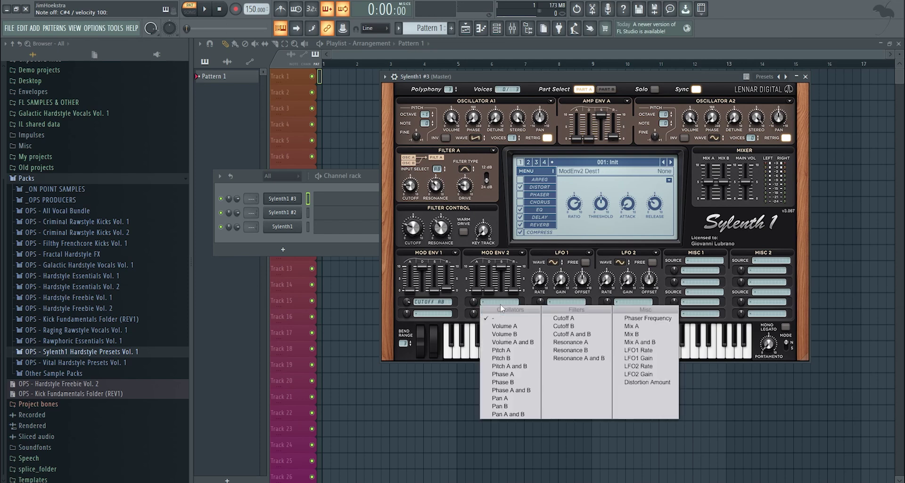
left_click(592, 335)
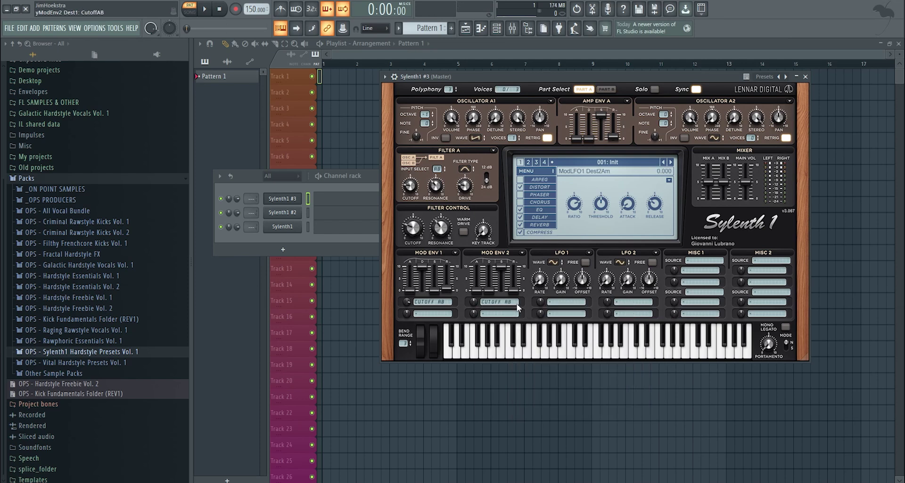
- Lower the Mod Env 2 sustain to its minimum and adjust its decay, auditioning with a test note
left_click_drag(501, 270, 488, 394)
left_click_drag(491, 289, 494, 267)
key("s")
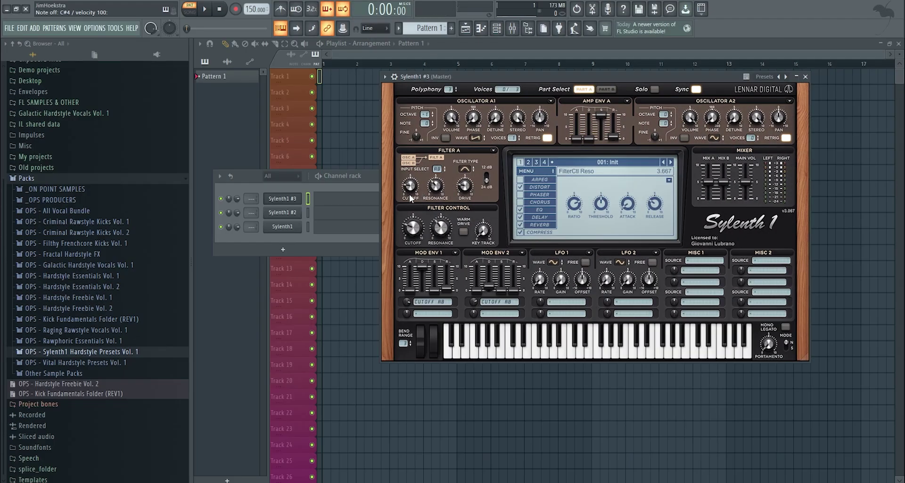
- Adjust the Filter Control cutoff and Filter A cutoff while playing a test note
left_click(411, 230)
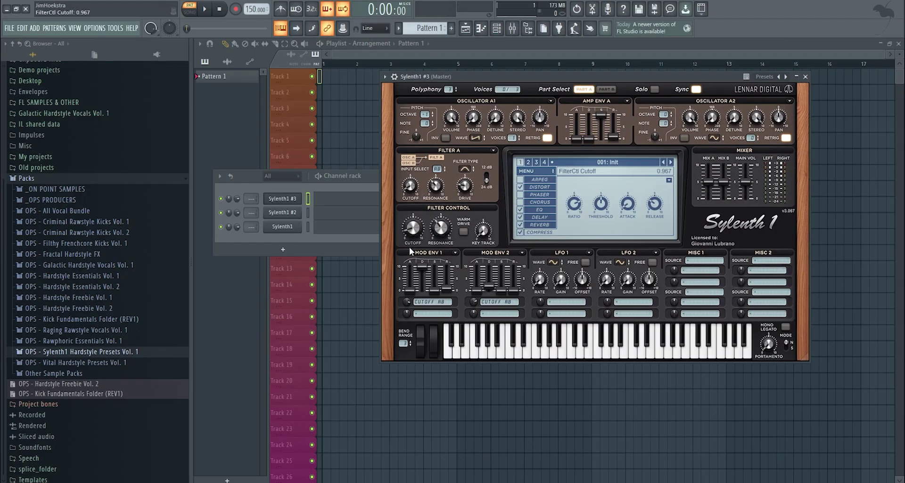
left_click_drag(409, 240, 411, 215)
key("s")
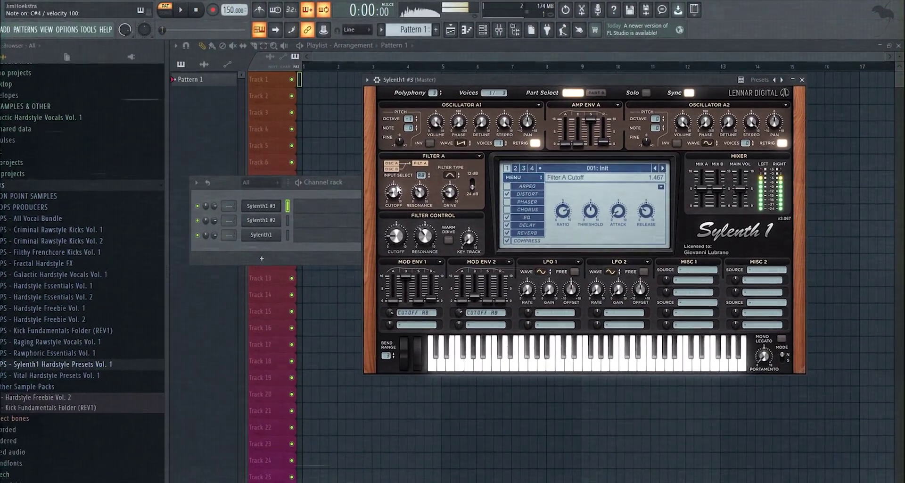
- Audition a shorter Mod Env 1 decay while playing test notes
mouse_move(468, 290)
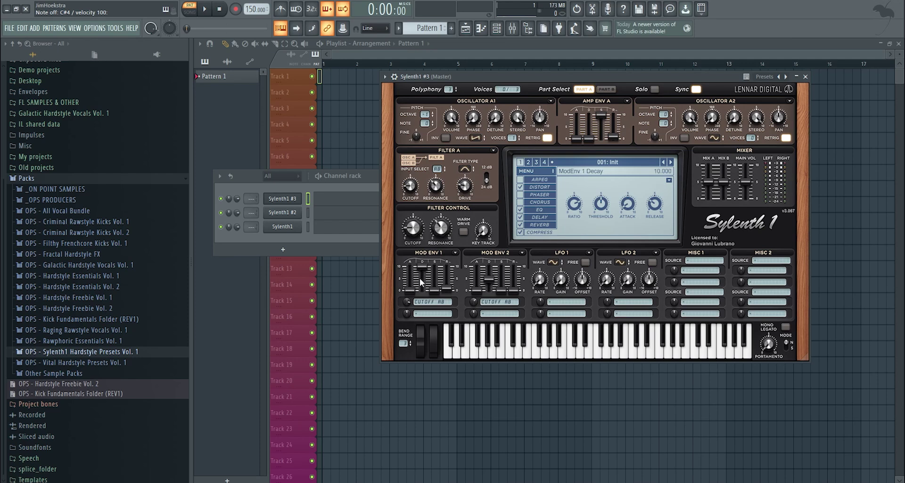
key("s")
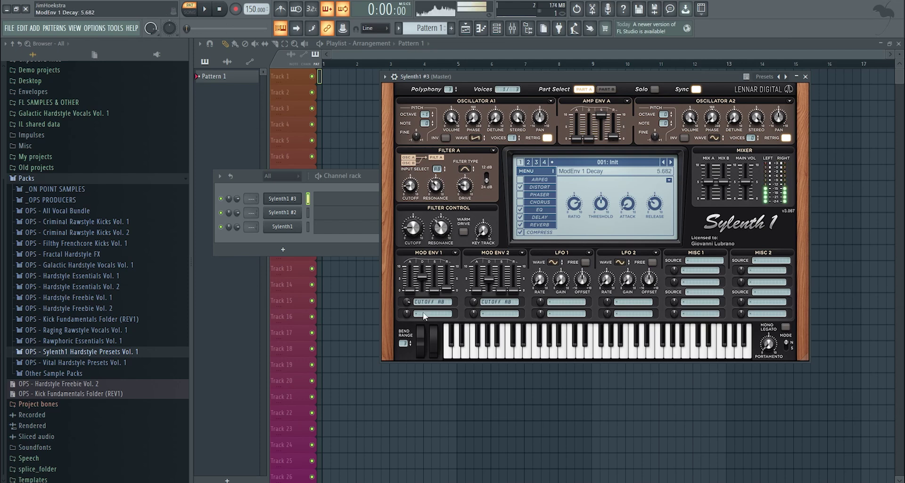
key("s")
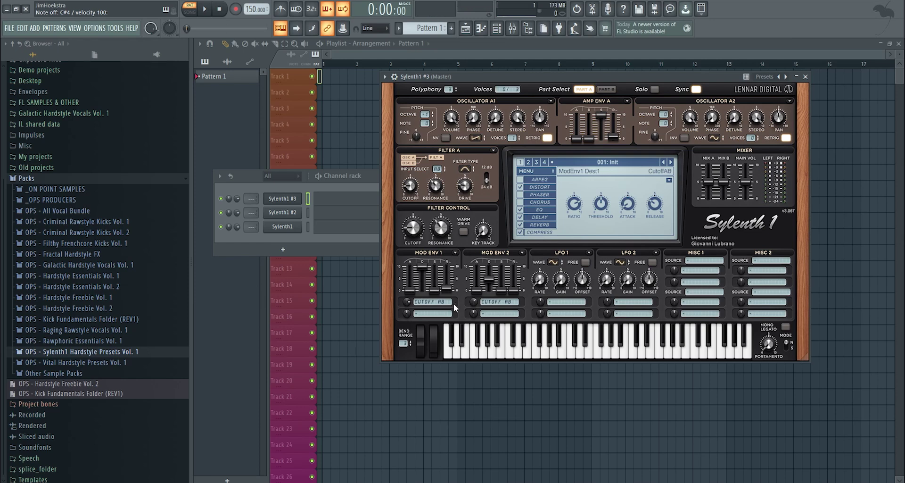
key("ctrl+s")
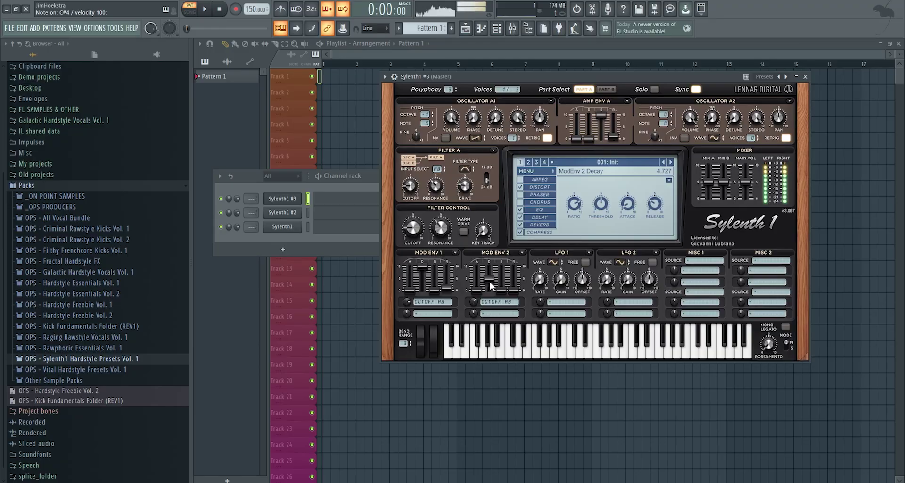
- Fine-tune the Mod Env 2 decay and the Filter A cutoff by ear
left_click_drag(490, 281, 491, 301)
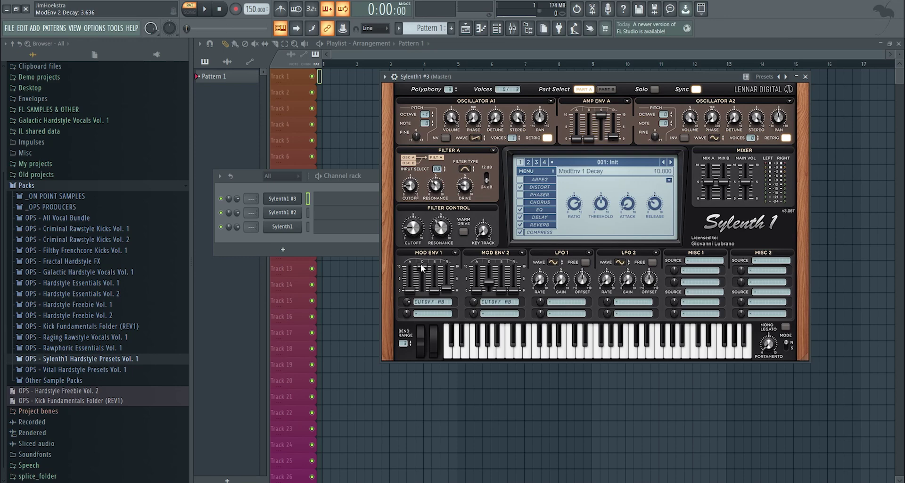
left_click_drag(488, 281, 489, 276)
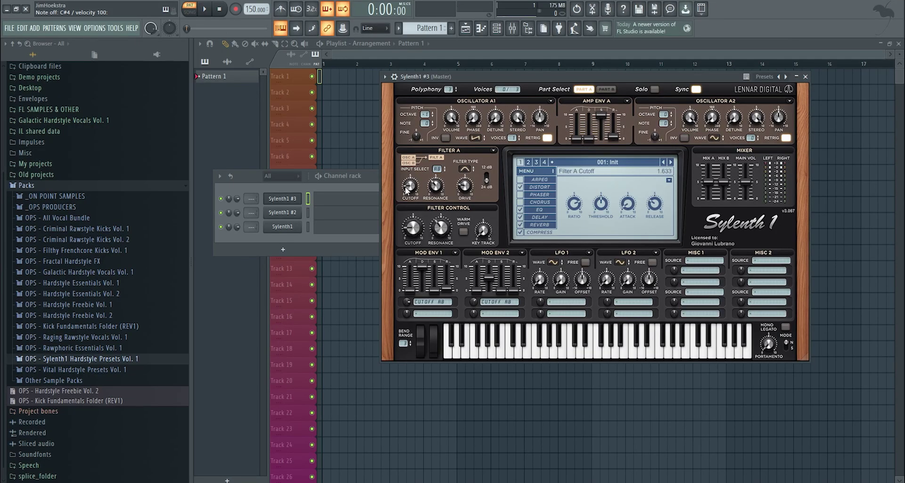
left_click_drag(406, 188, 407, 195)
- Enable the arpeggiator and set its gate to about 68% while playing test notes
left_click(542, 180)
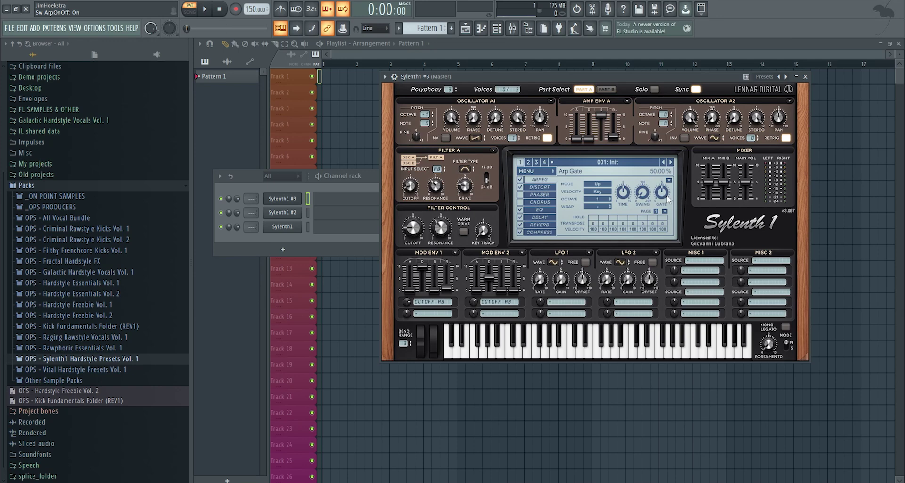
left_click_drag(668, 199, 673, 169)
left_click_drag(684, 138, 663, 218)
left_click_drag(645, 198, 662, 93)
left_click_drag(665, 197, 669, 179)
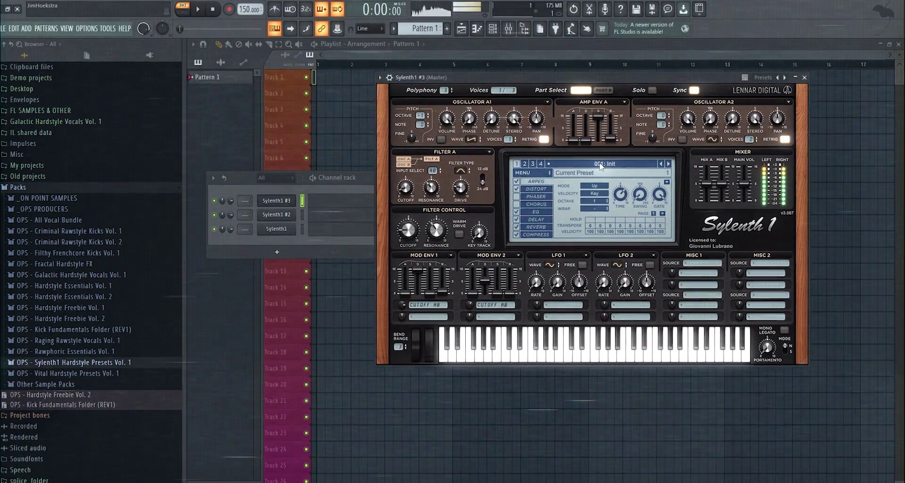
left_click_drag(662, 193, 661, 239)
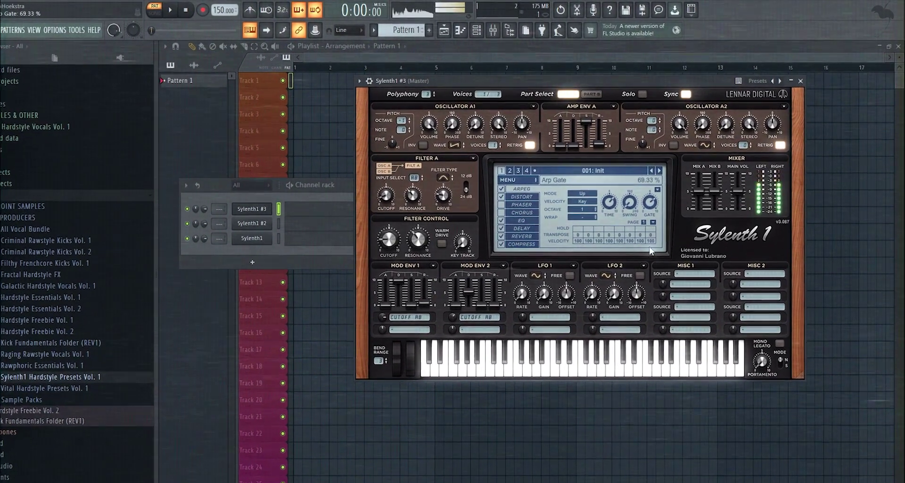
left_click_drag(652, 200, 652, 196)
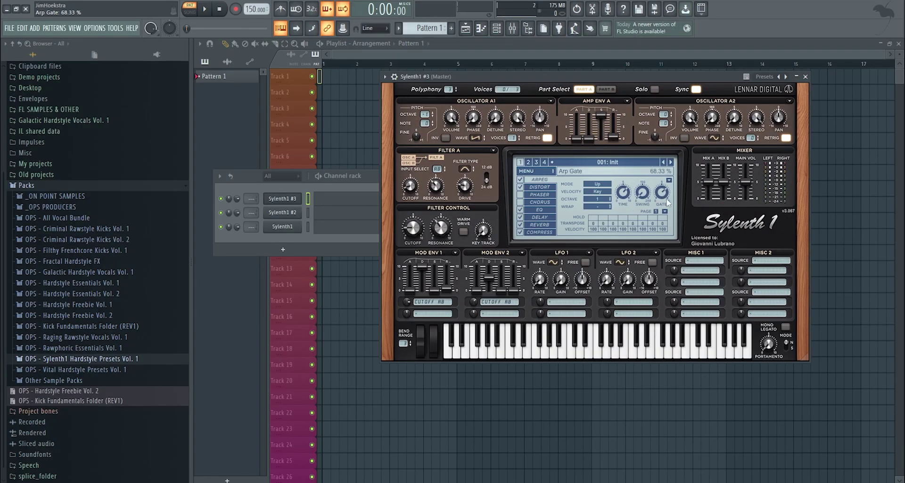
- Set the arpeggiator to Chord mode with Step + Key velocity and a wrap of 8
left_click(597, 184)
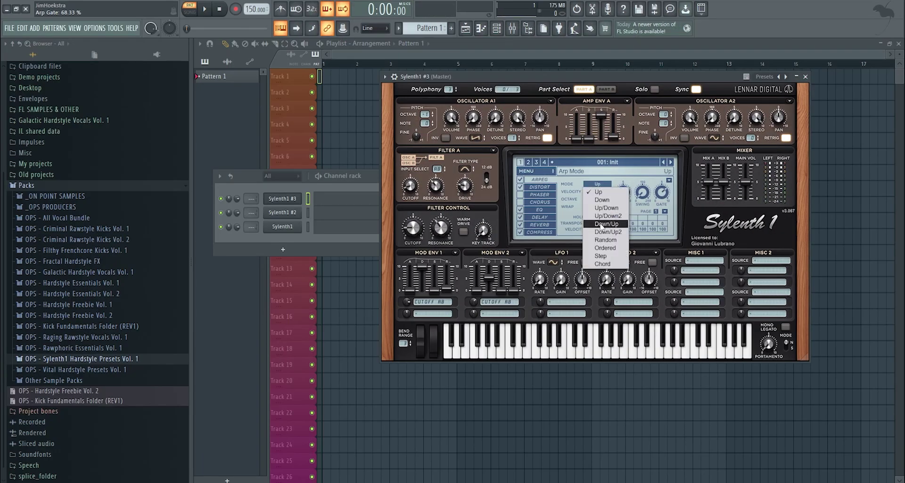
left_click(602, 264)
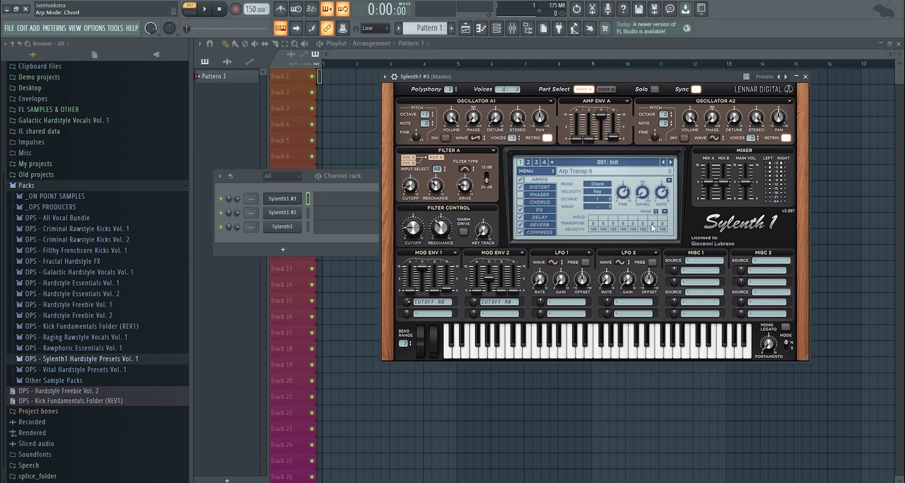
left_click(597, 191)
left_click(616, 225)
left_click_drag(601, 209, 608, 195)
- Transpose arpeggiator step 1 to -12, step 4 to +12 and step 7 to +1
scroll(603, 210, "up", 1)
scroll(655, 211, "up", 1)
scroll(595, 223, "down", 11)
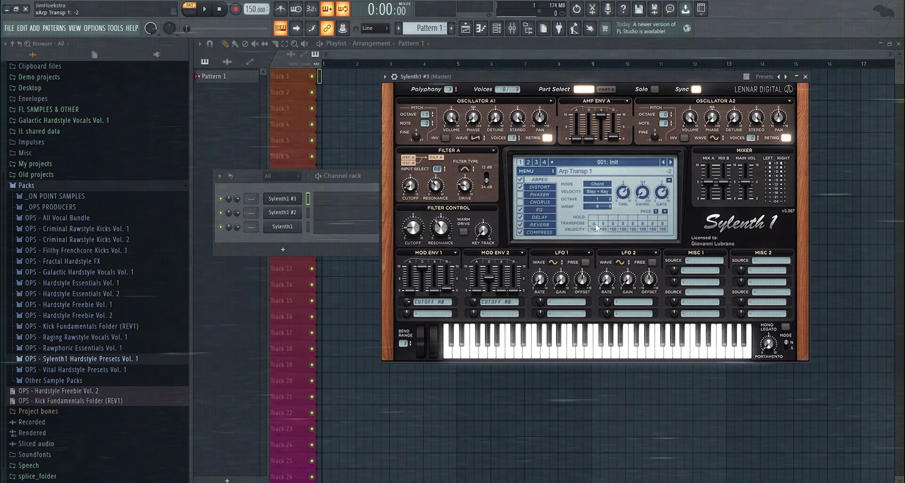
scroll(593, 225, "down", 1)
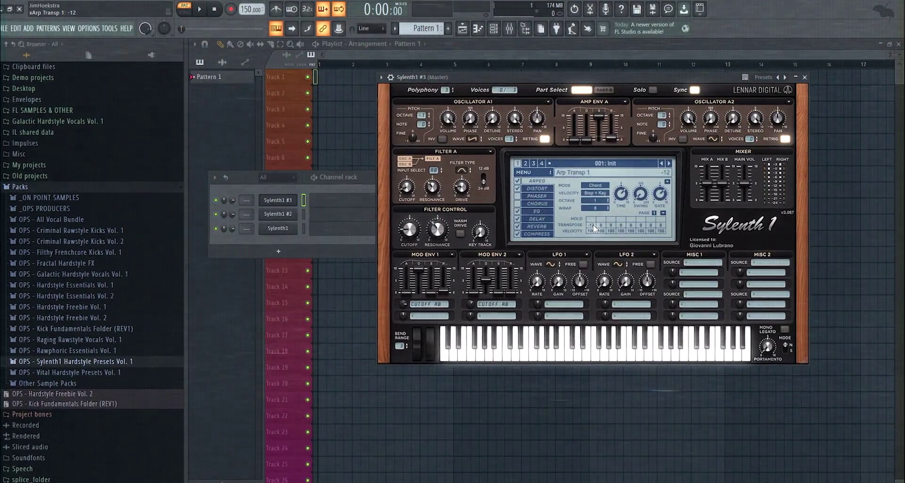
scroll(631, 225, "up", 1)
scroll(630, 231, "up", 11)
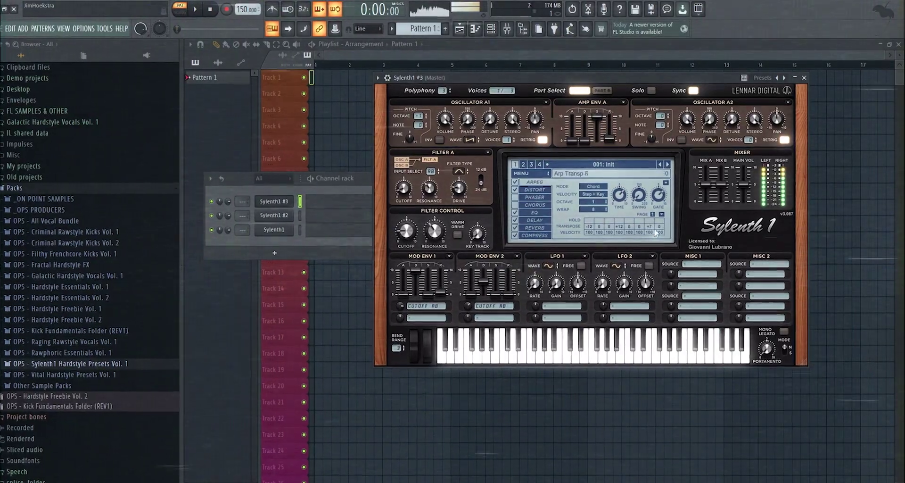
scroll(651, 231, "down", 4)
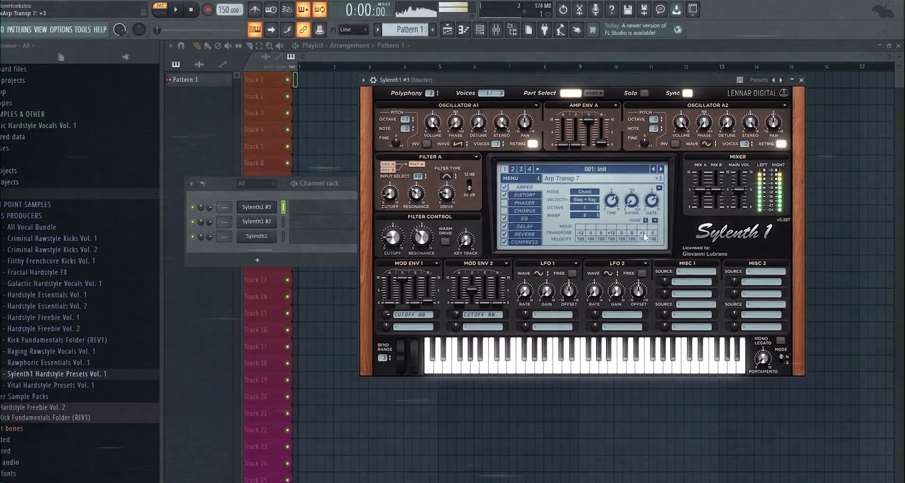
scroll(643, 234, "down", 1)
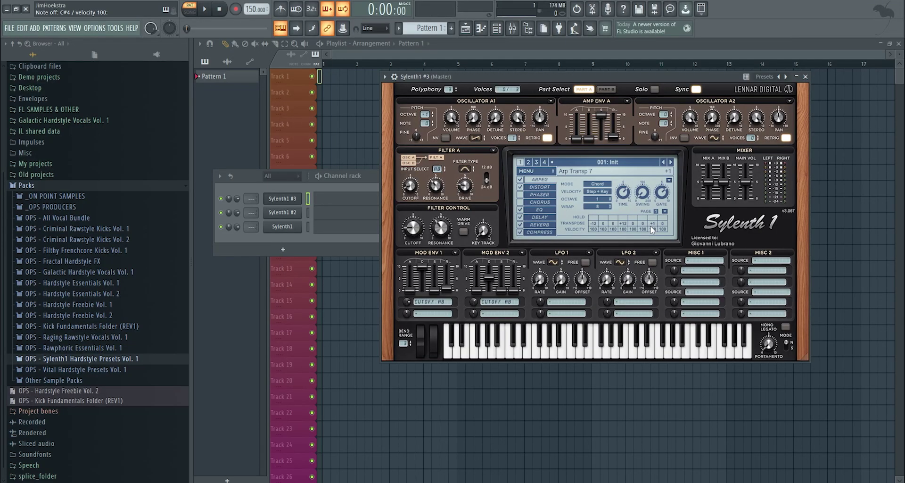
- Enable Mono Legato and switch on hold for arpeggiator steps 5 and 8
left_click(786, 328)
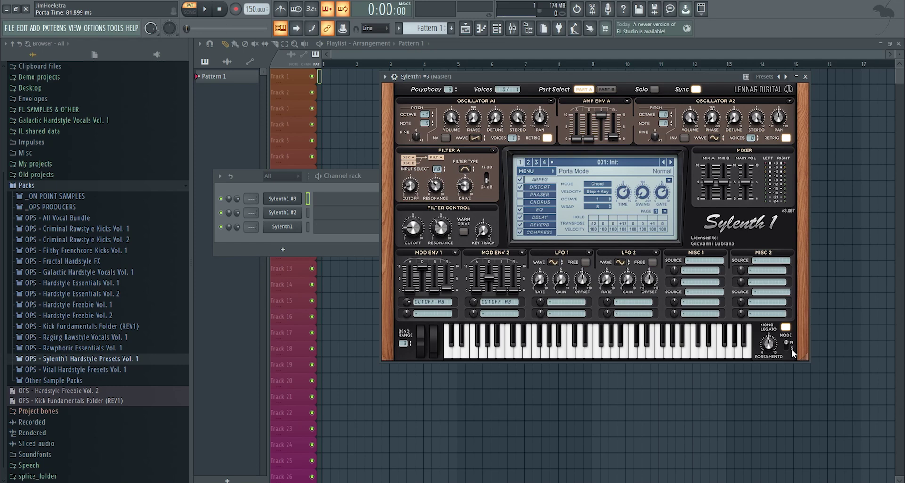
left_click(617, 220)
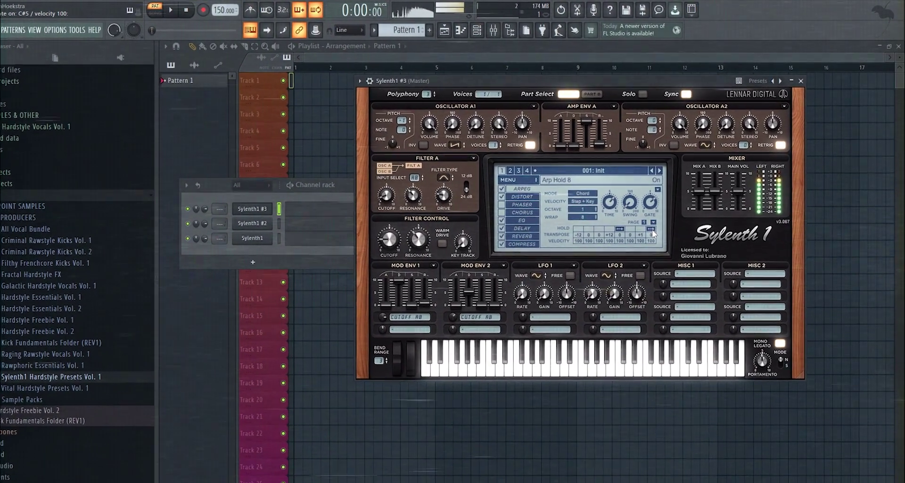
left_click(662, 217)
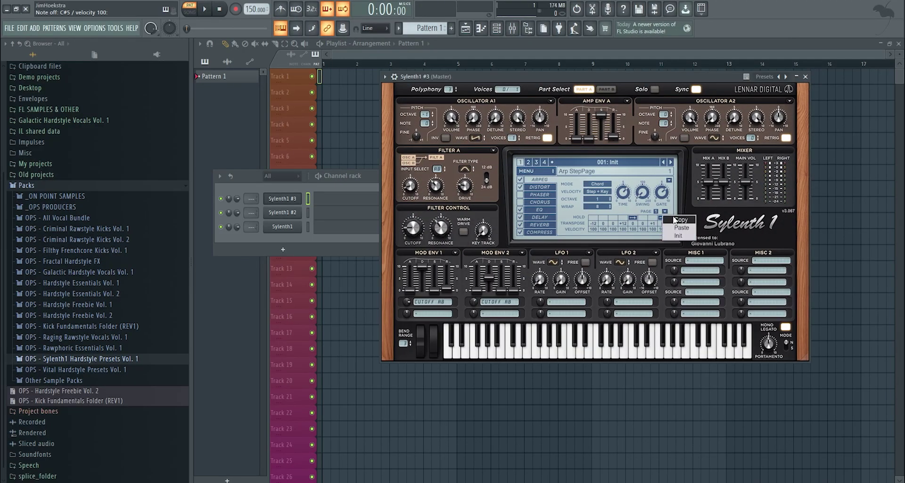
- Copy the step pattern to page 2 with holds on its third and sixth steps, and set the wrap to 16
left_click(657, 211)
left_click(644, 218)
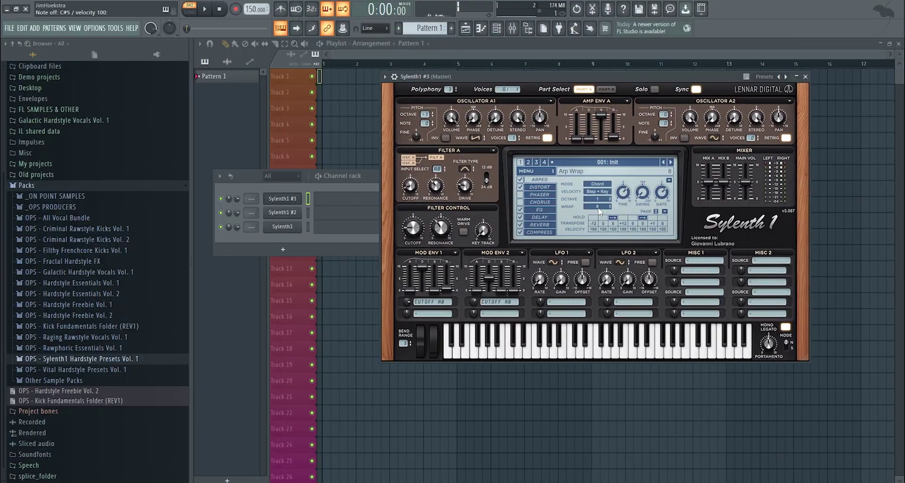
left_click_drag(598, 208, 597, 204)
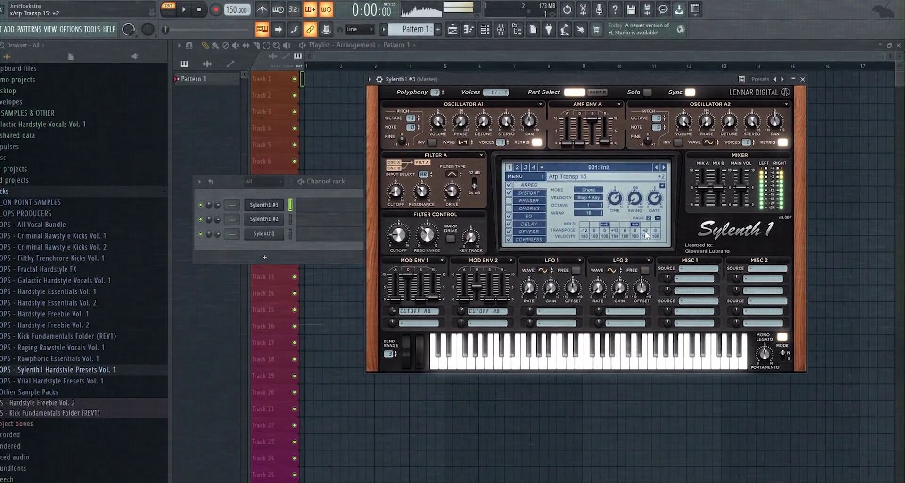
- Vary the transpose values of the steps on arpeggiator page 2
scroll(647, 229, "up", 2)
scroll(658, 230, "up", 3)
scroll(652, 238, "up", 4)
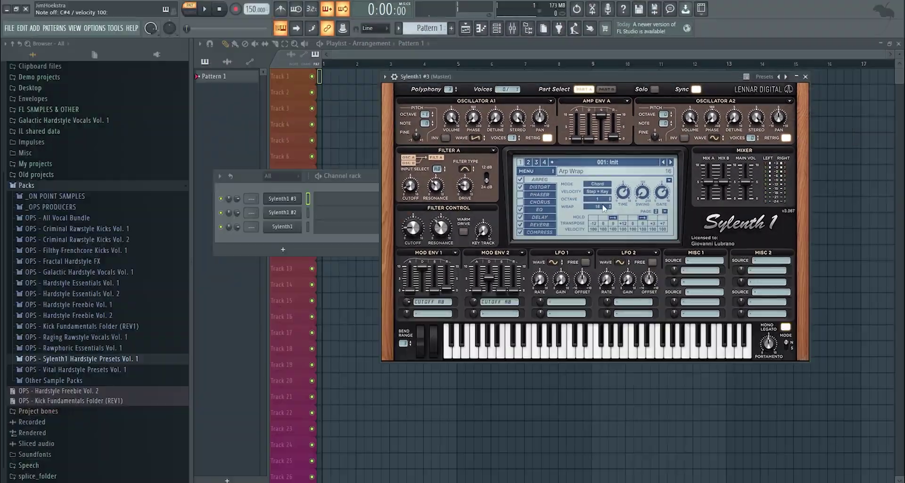
scroll(367, 250, "down", 3)
- Fine-tune the Filter Control cutoff and set the Mod Env 2 decay to about 6.8
left_click_drag(415, 227, 415, 233)
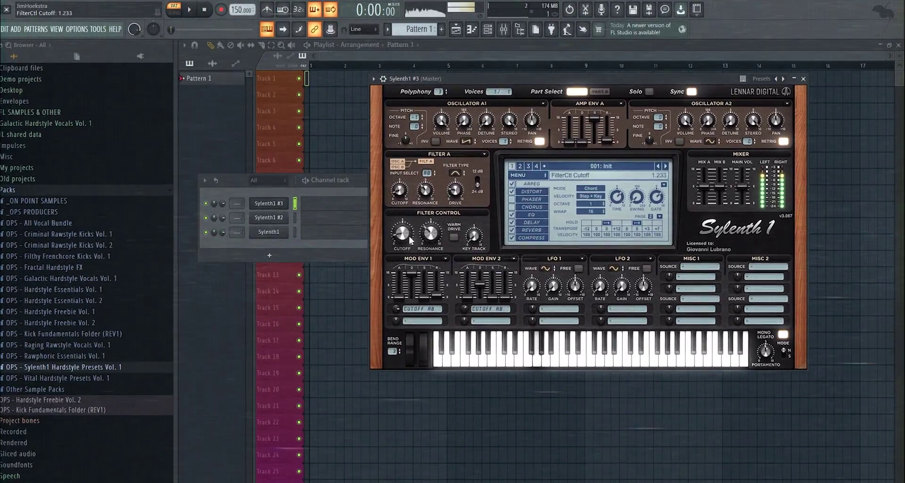
left_click_drag(486, 280, 488, 298)
scroll(474, 309, "up", 3)
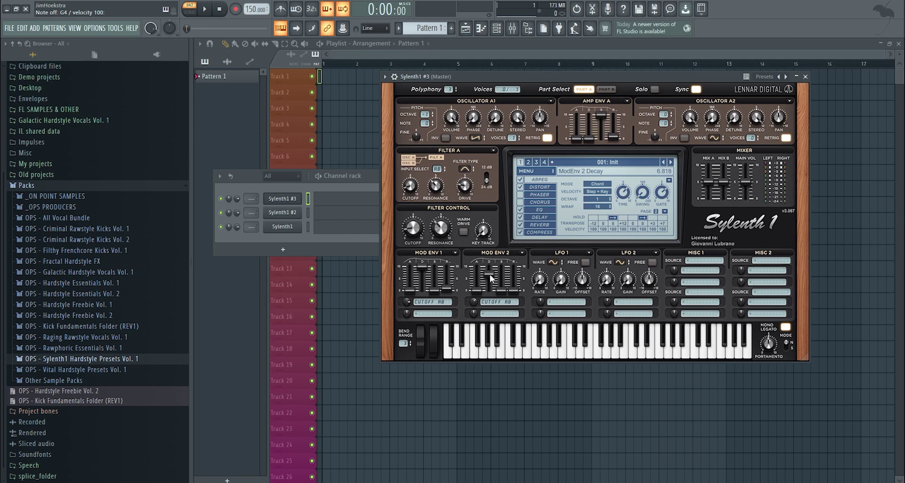
mouse_move(475, 302)
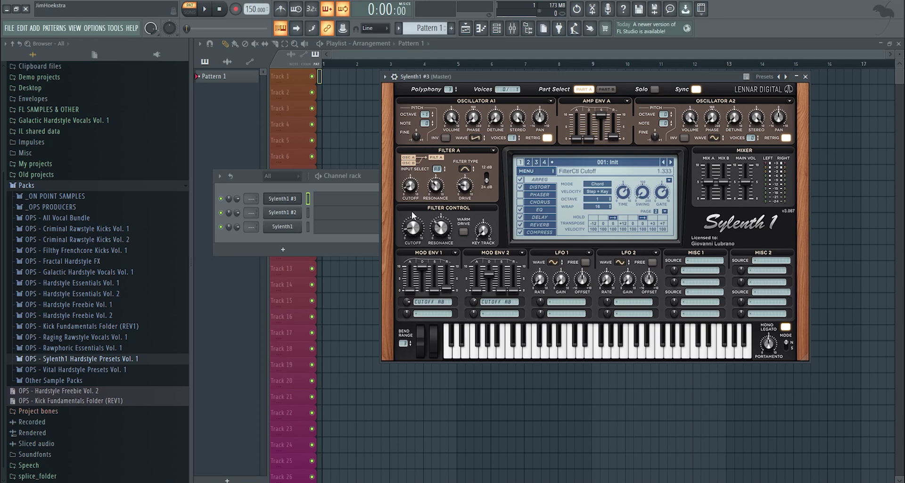
- Draw a two-bar F4 note at the start of the Sylenth1 #3 piano roll
key("F7")
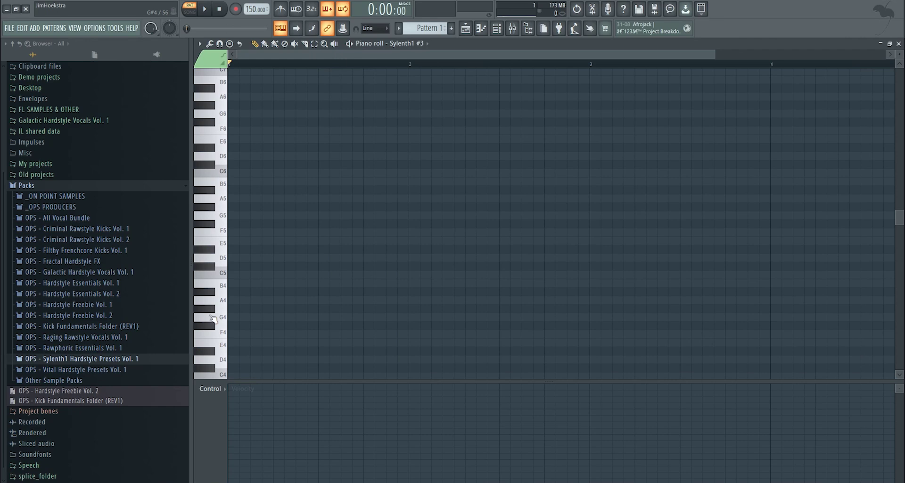
left_click(234, 334)
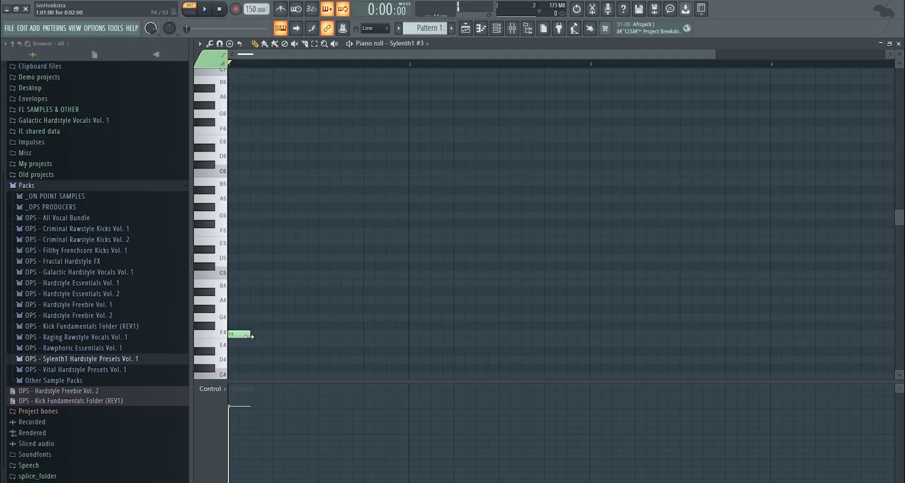
left_click_drag(248, 336, 589, 335)
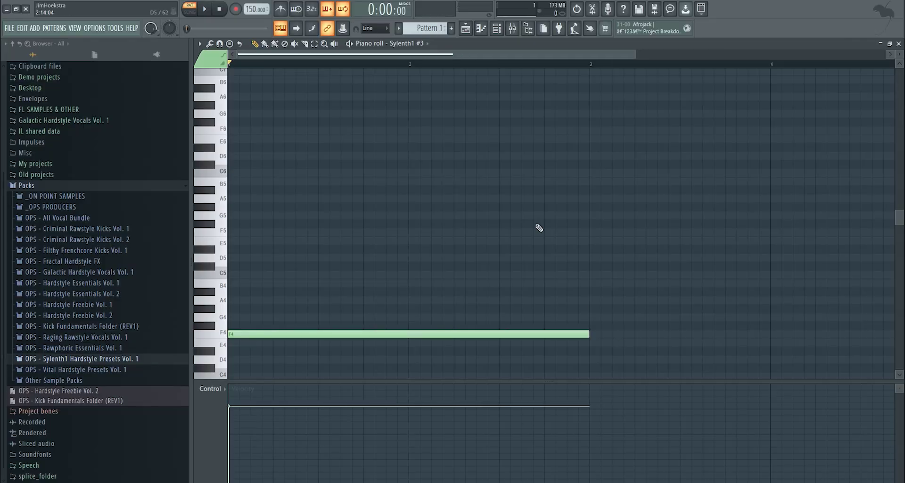
- Place Pattern 1 at bar 1 of Track 1 in the playlist and reopen the Sylenth1 #3 plugin
left_click(481, 28)
left_click(329, 76)
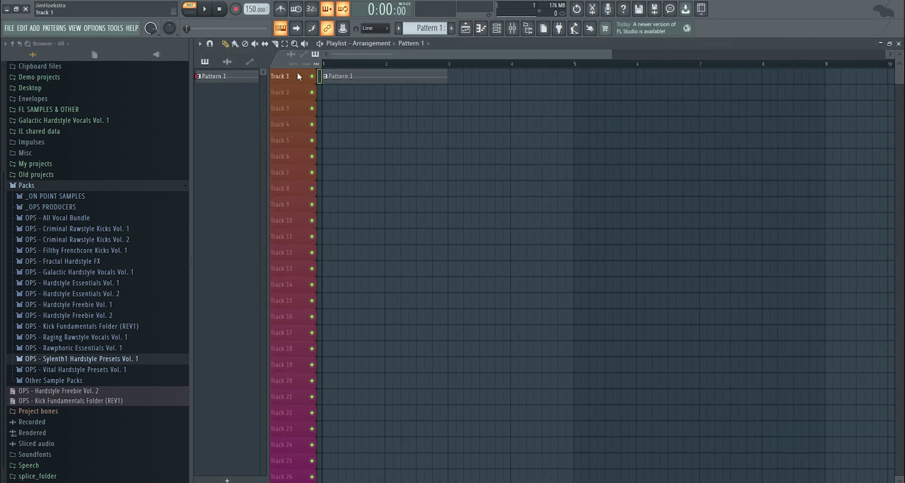
left_click_drag(898, 54, 898, 60)
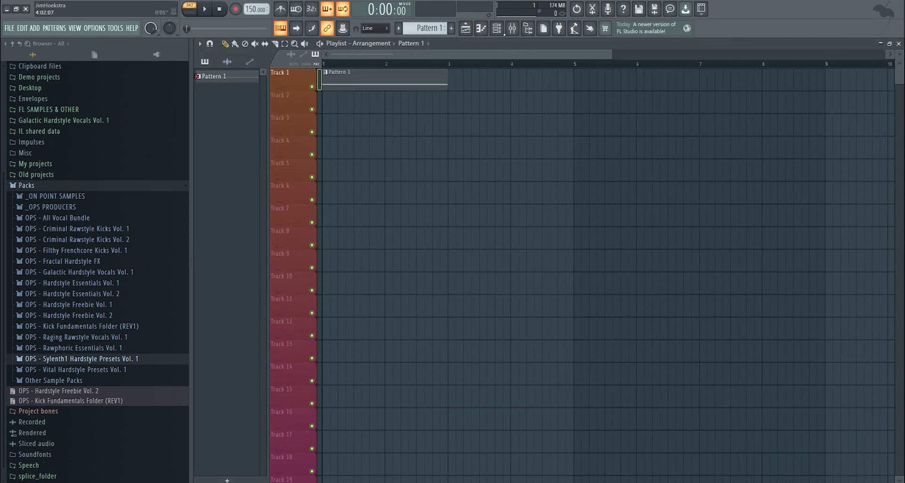
left_click(496, 27)
left_click(289, 199)
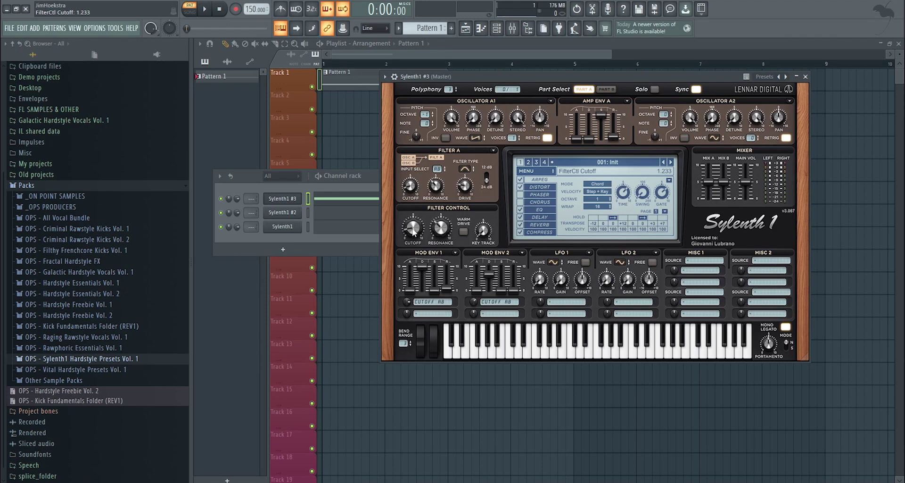
- Nudge the Filter Control cutoff to about 1.27 and create an automation clip for this last tweaked parameter
scroll(412, 228, "up", 1)
left_click(115, 28)
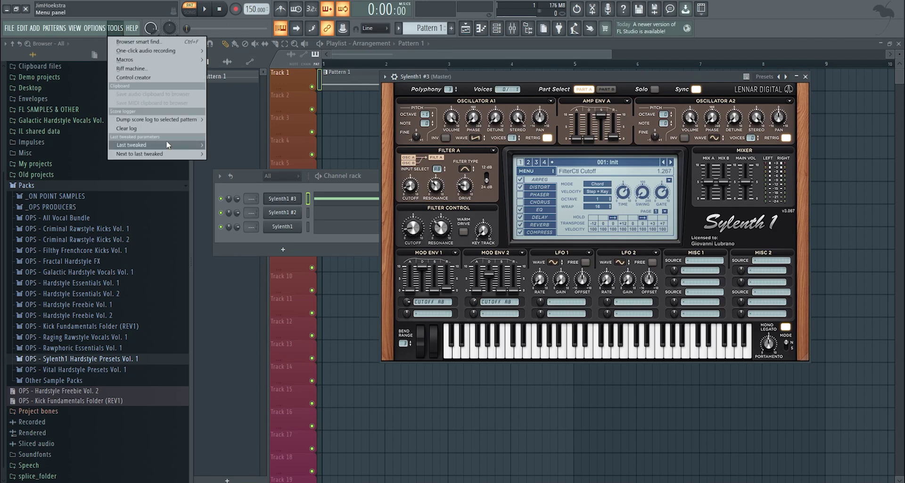
mouse_move(168, 145)
left_click(250, 208)
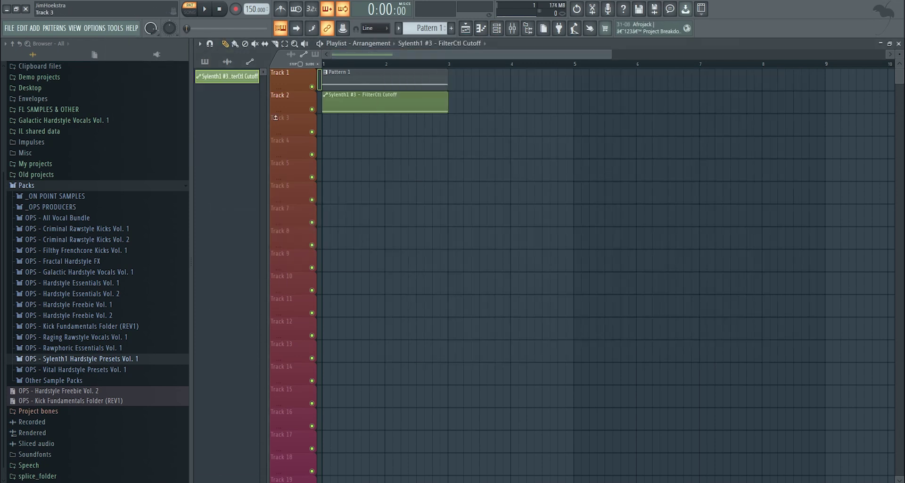
- Enlarge Track 2, raise the cutoff automation's end point to 100%, and audition the sweep
left_click_drag(286, 111, 283, 220)
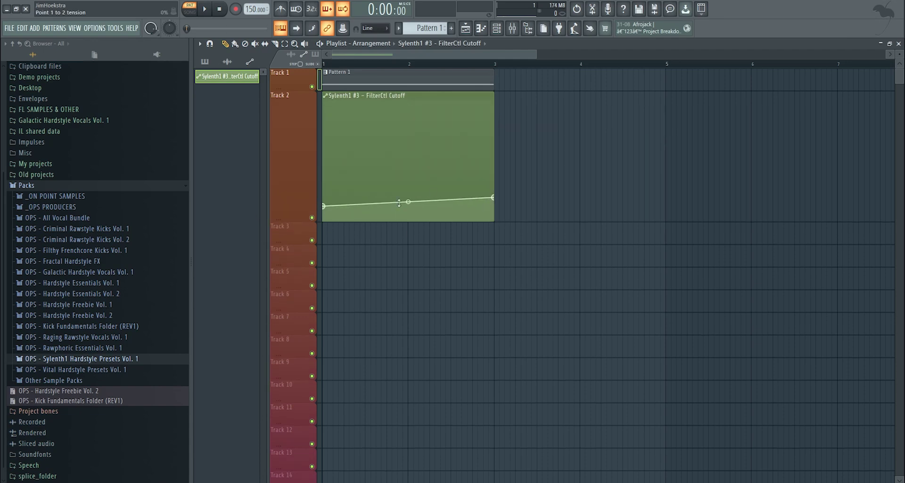
left_click_drag(492, 198, 494, 101)
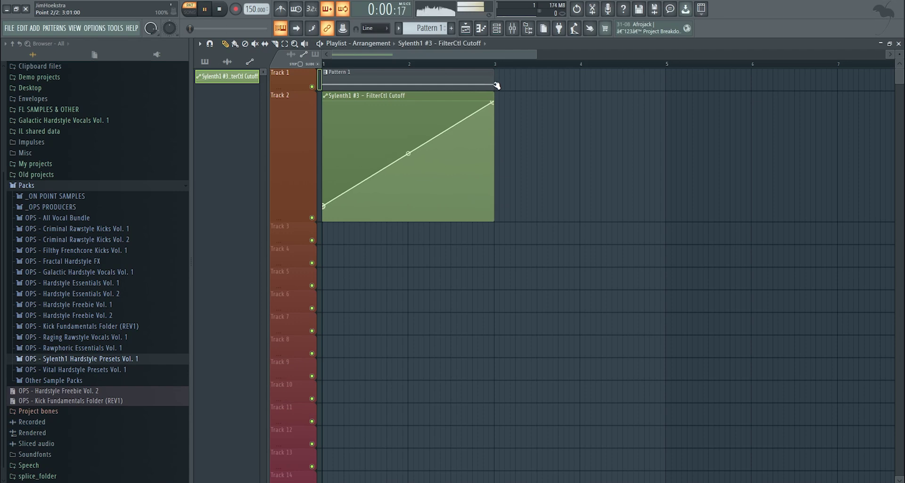
key("space")
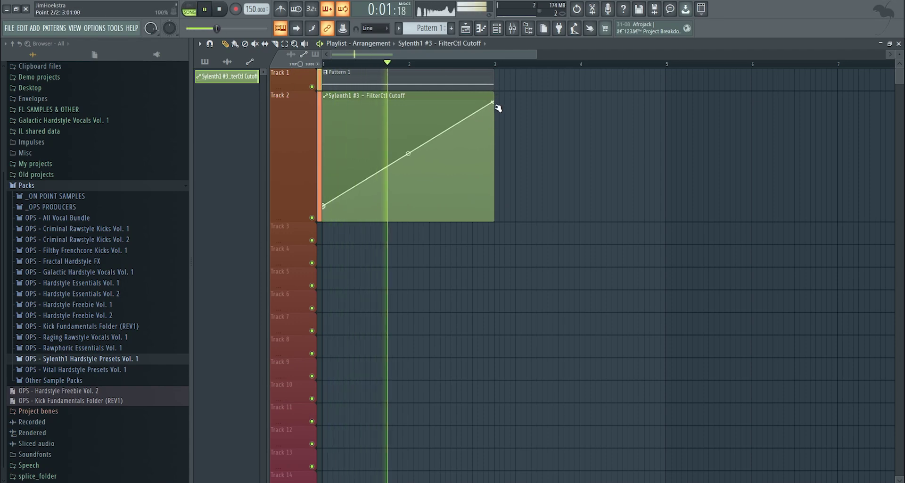
key("space")
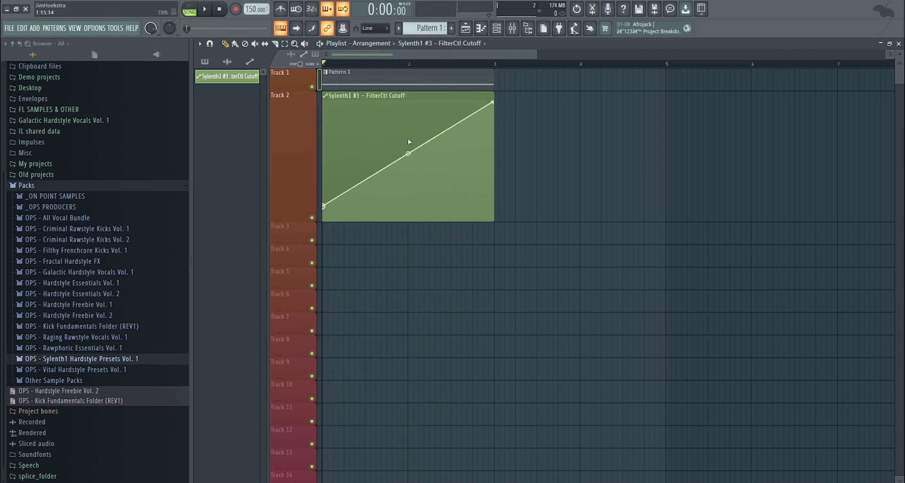
- Try lowering the cutoff automation's end point to about 14% and audition the result
left_click_drag(491, 104, 495, 205)
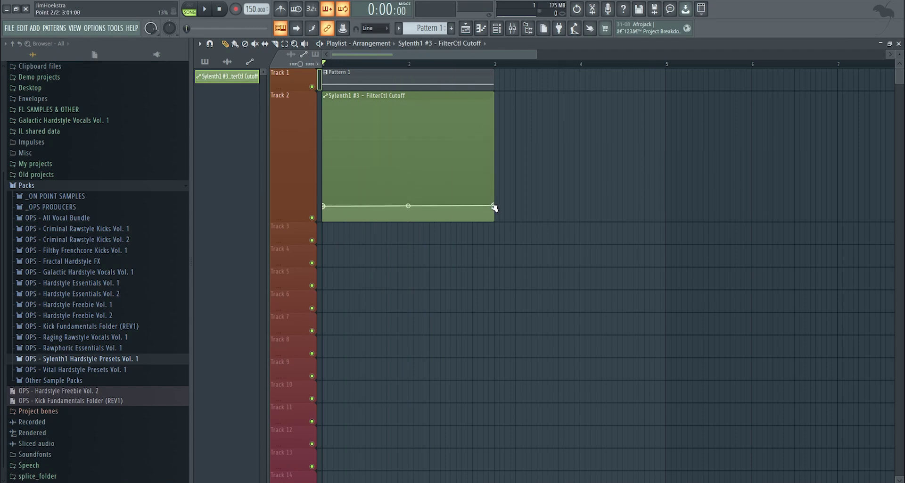
key("space")
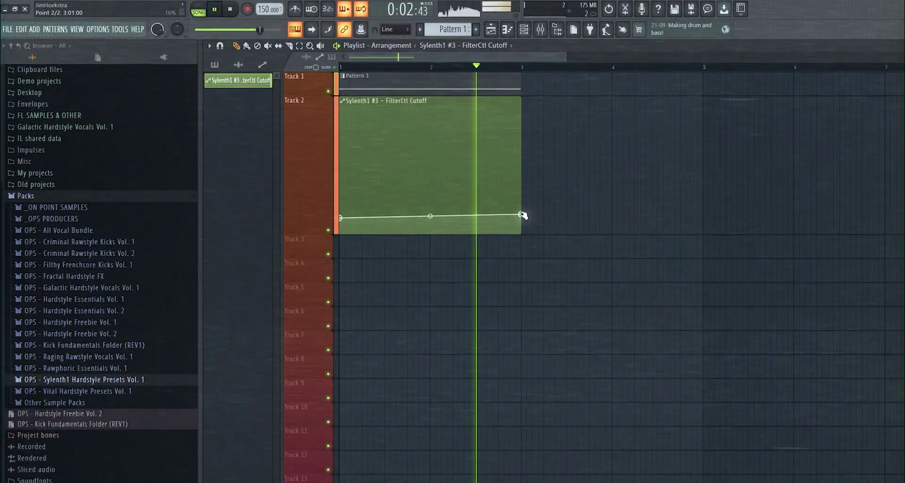
key("space")
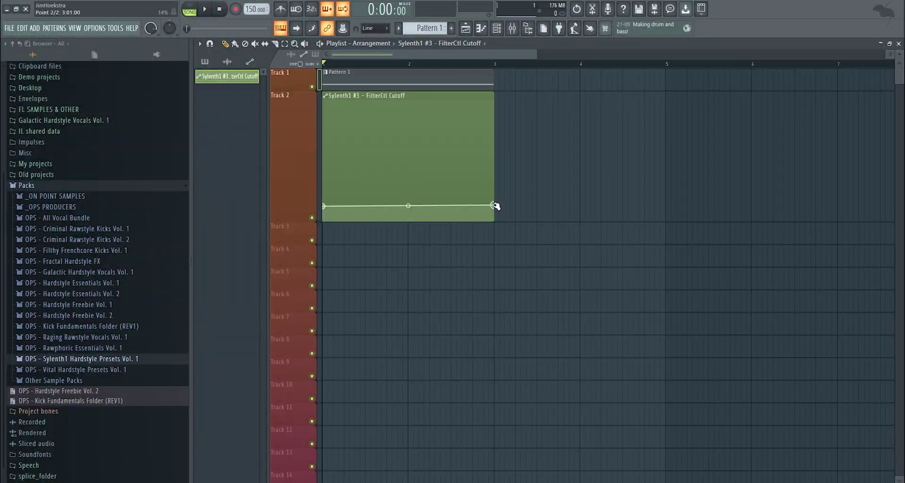
- Raise the end point back to the top, reduce the clip's maximum output level to about 18%, and audition it
left_click_drag(494, 205, 497, 93)
double_click(475, 96)
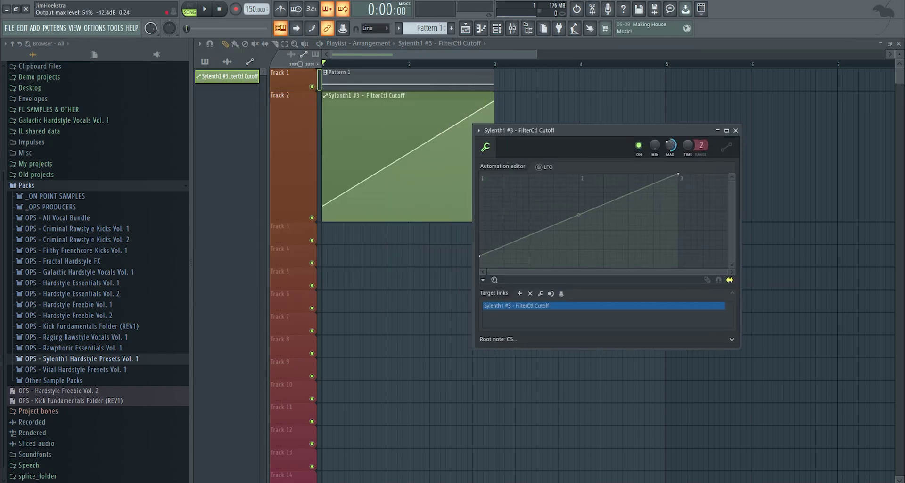
key("space")
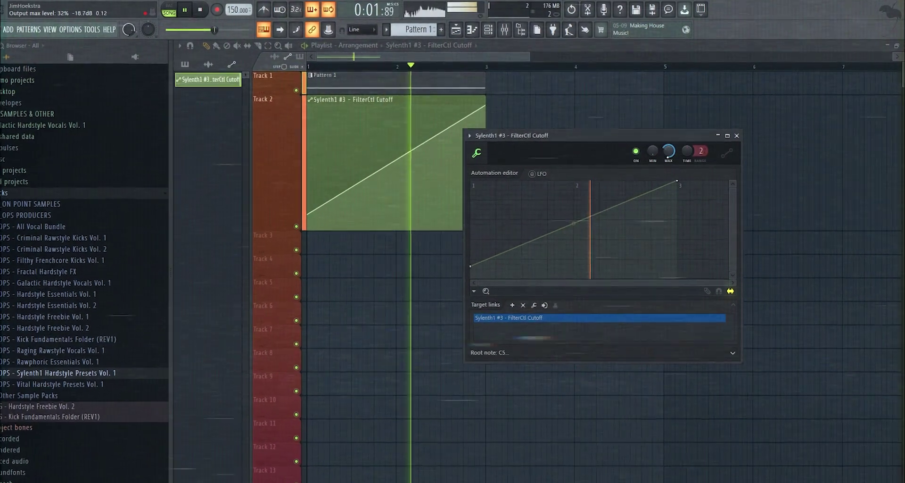
key("space")
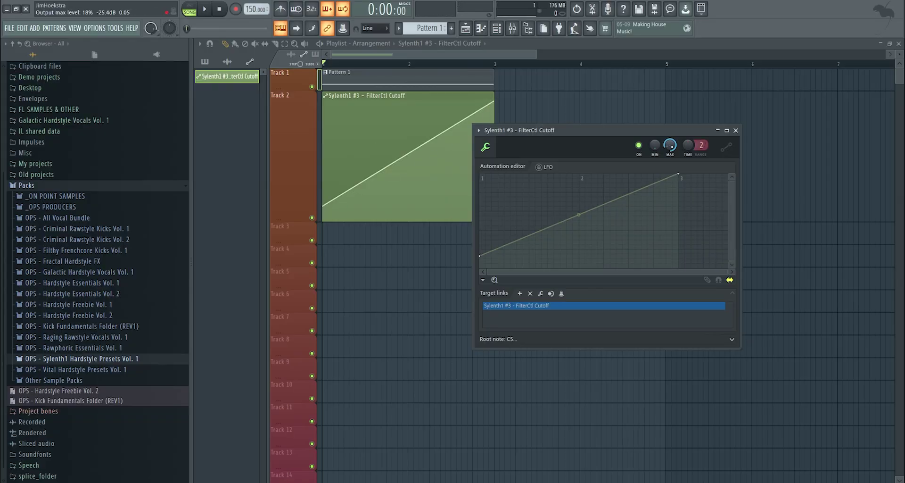
- Copy the value of the automation's start point and paste the 2% into the clip's minimum output level
mouse_move(324, 206)
left_mouse_down()
mouse_move(317, 226)
mouse_move(323, 206)
left_mouse_up()
right_click(323, 206)
left_click(336, 357)
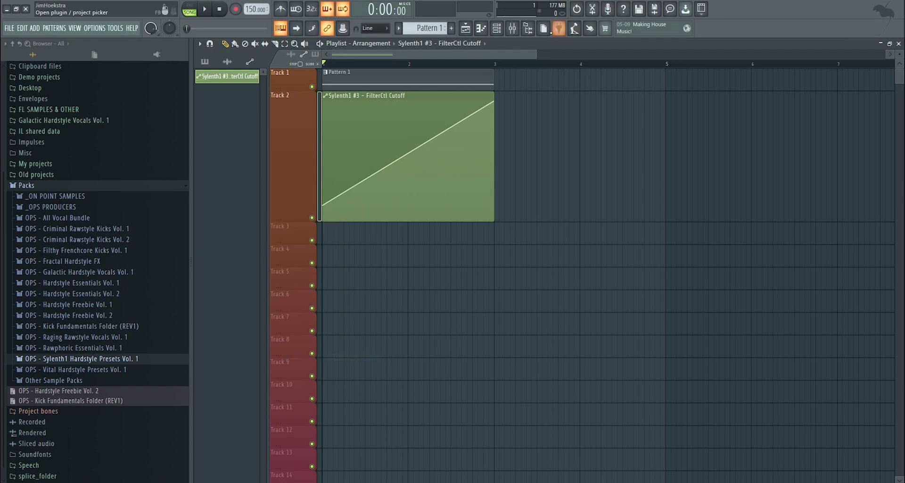
right_click(669, 145)
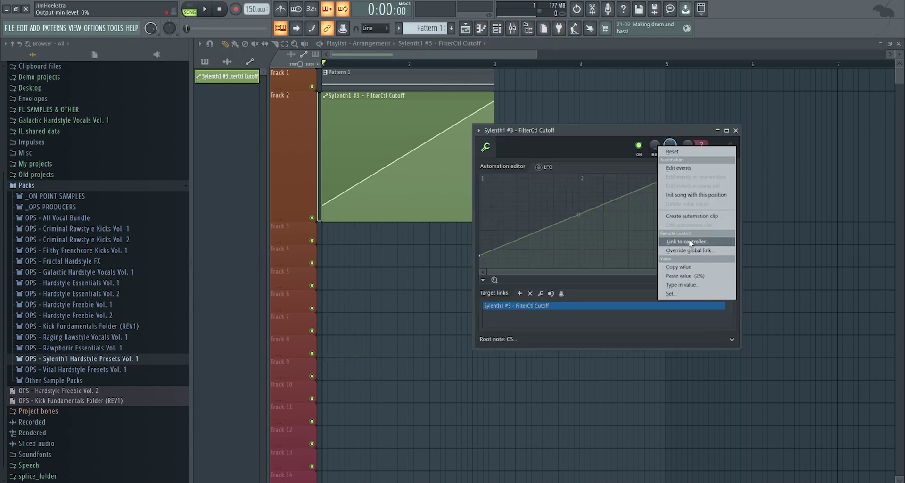
left_click(686, 276)
- Raise the start point of the cutoff automation slightly and audition the shallower sweep repeatedly
left_click_drag(325, 212, 324, 187)
key("space")
key("space")
key("space")
key("space")
key("space")
key("space")
key("space")
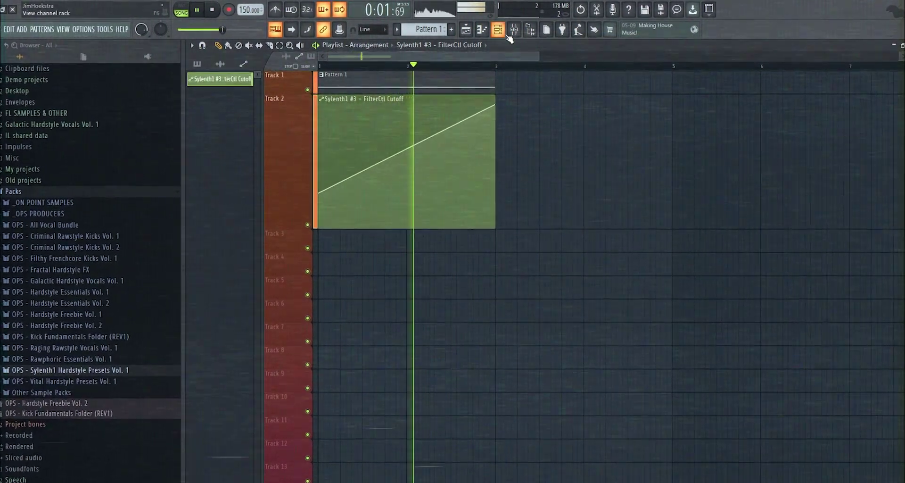
- Reopen the Sylenth1 #3 plugin and assign LFO 1's first destination to Cutoff A and B
left_click(496, 29)
left_click(278, 214)
key("space")
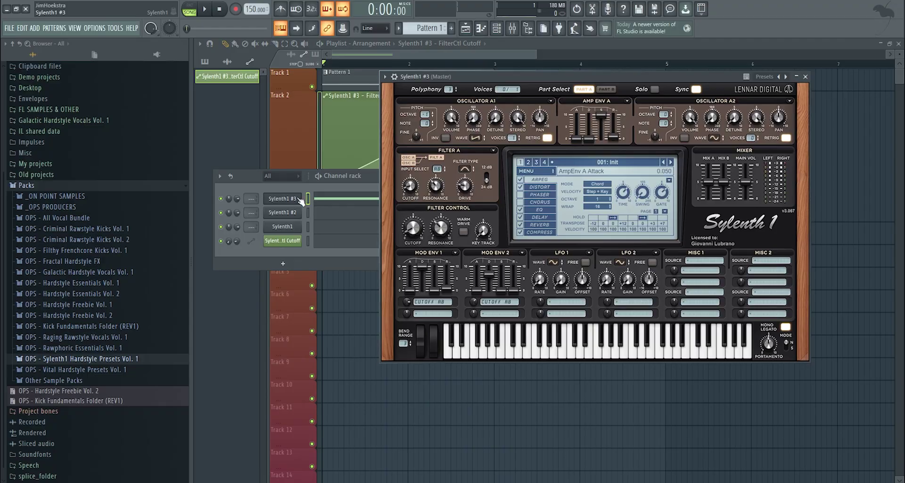
left_click(572, 303)
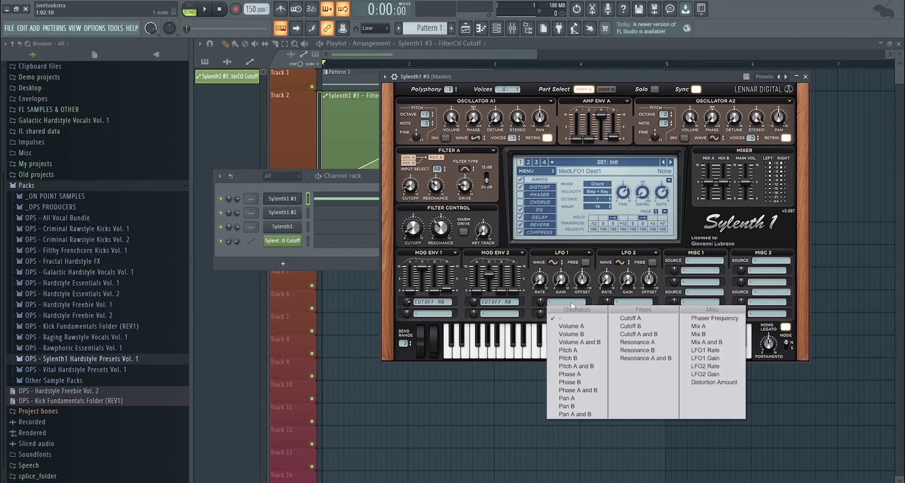
left_click(636, 334)
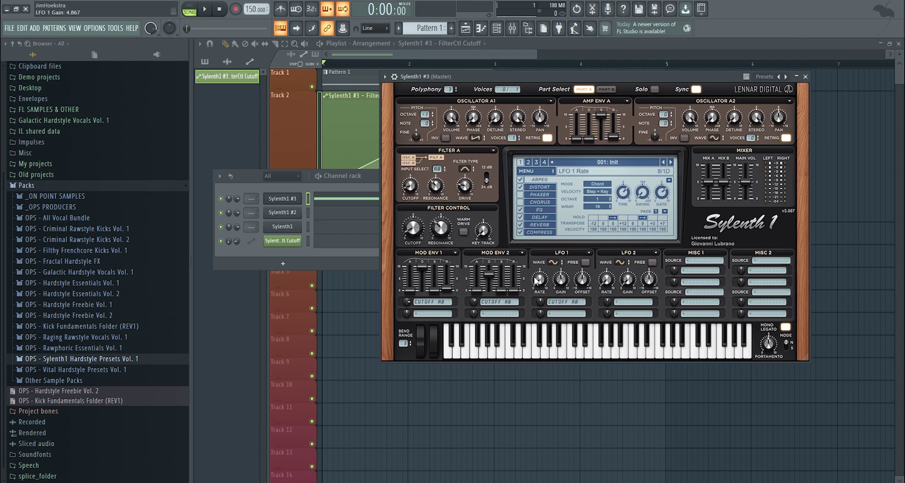
- Switch LFO 1 to a sawtooth waveform and adjust its rate and gain
left_click_drag(550, 222, 548, 235)
left_click_drag(541, 299, 545, 329)
scroll(565, 277, "up", 3)
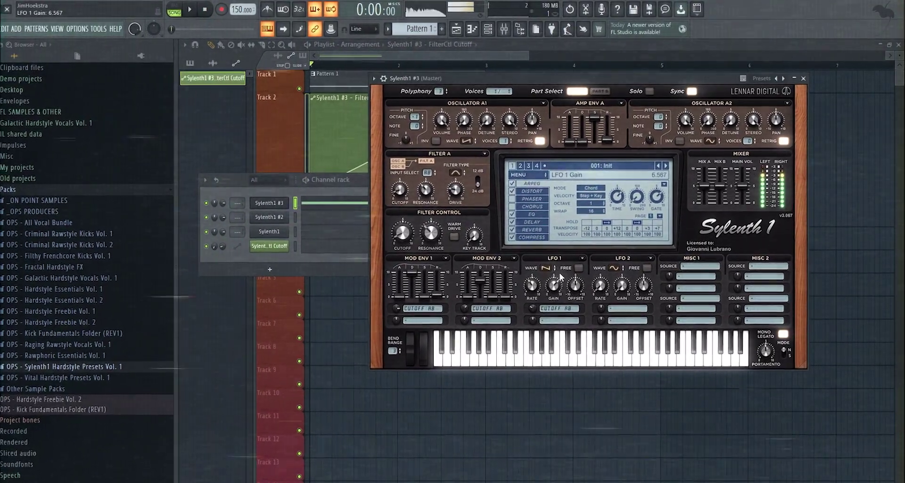
left_click_drag(559, 272, 558, 319)
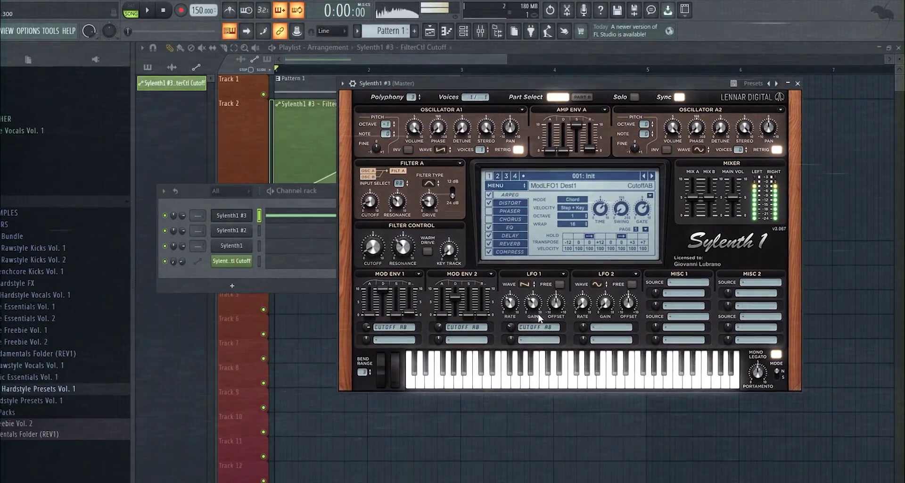